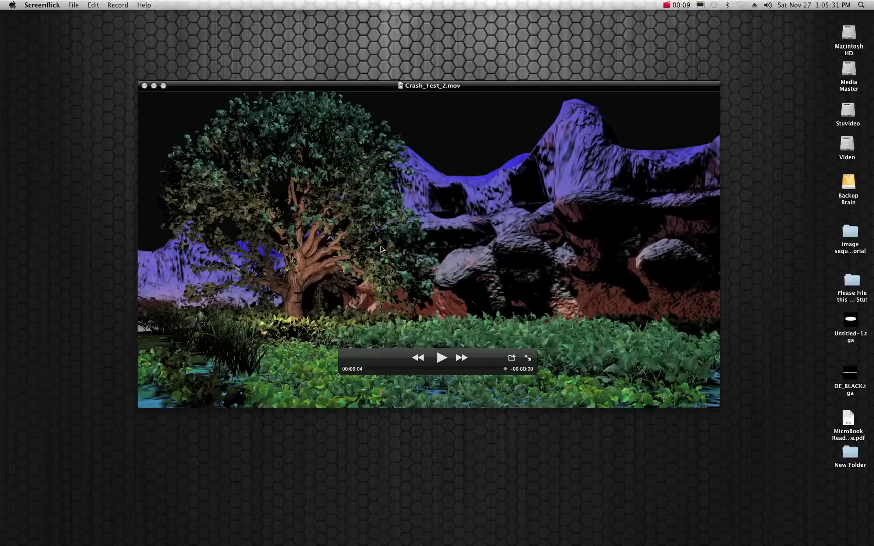
Step: Play the Crash_Test_2.mov clip several times to review the falling fireball shot
{"action": "left_click", "coordinate": [441, 359]}
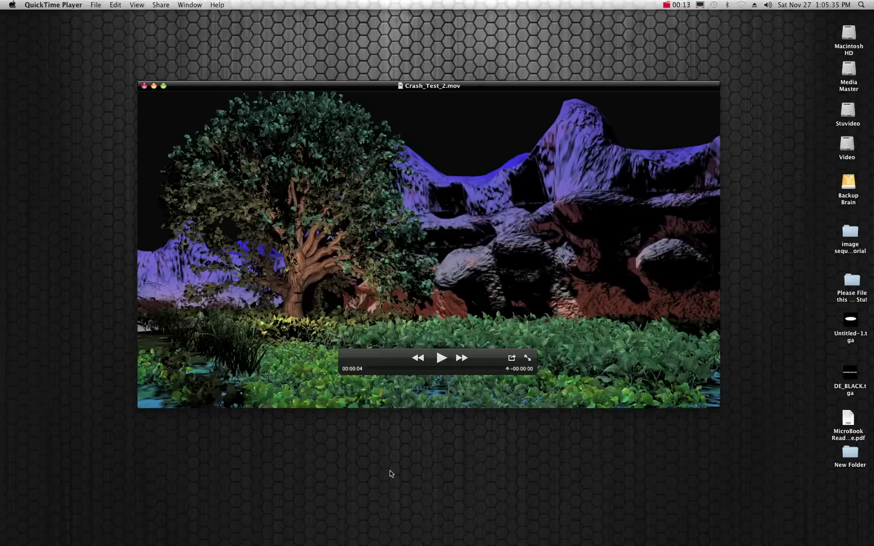
{"action": "left_click", "coordinate": [441, 357]}
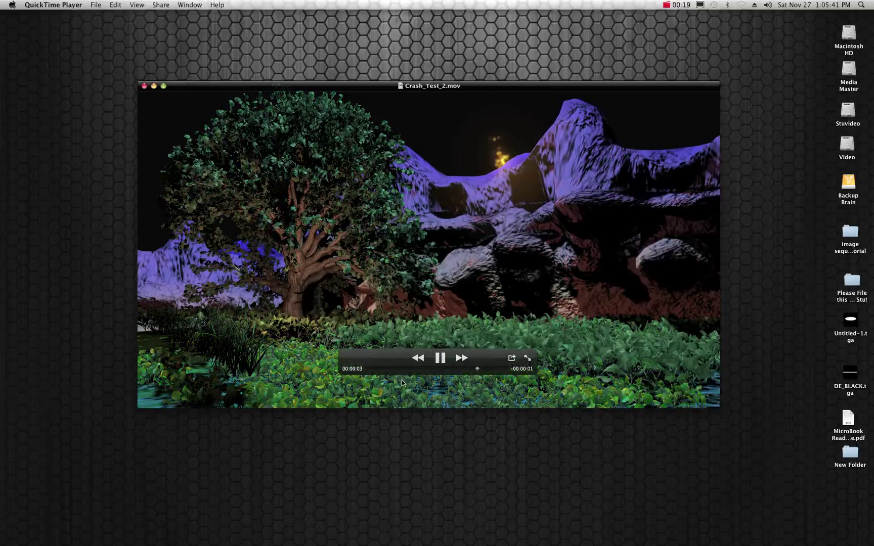
{"action": "mouse_move", "coordinate": [441, 360]}
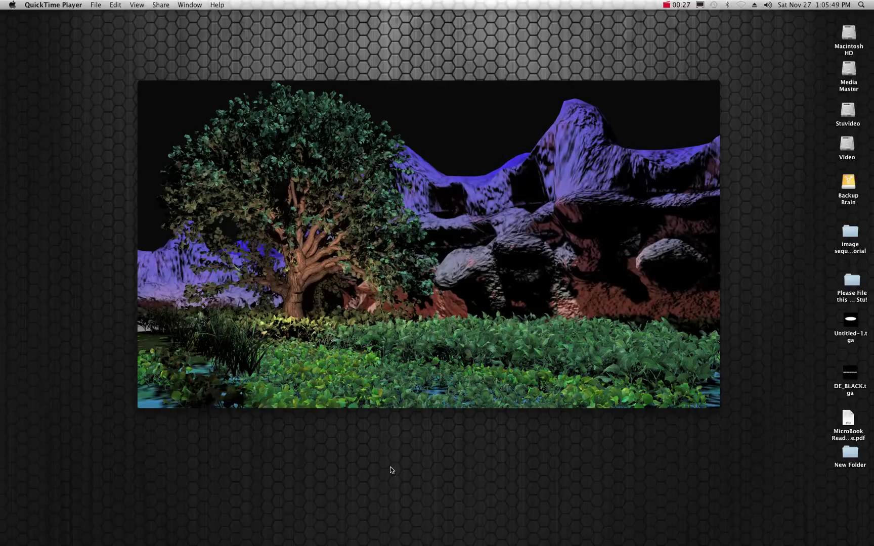
{"action": "left_click", "coordinate": [440, 360]}
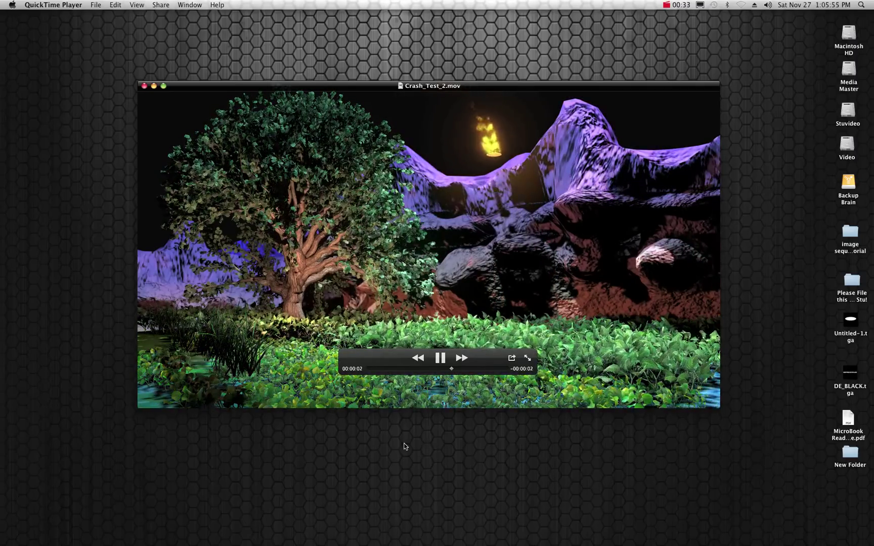
{"action": "mouse_move", "coordinate": [410, 421]}
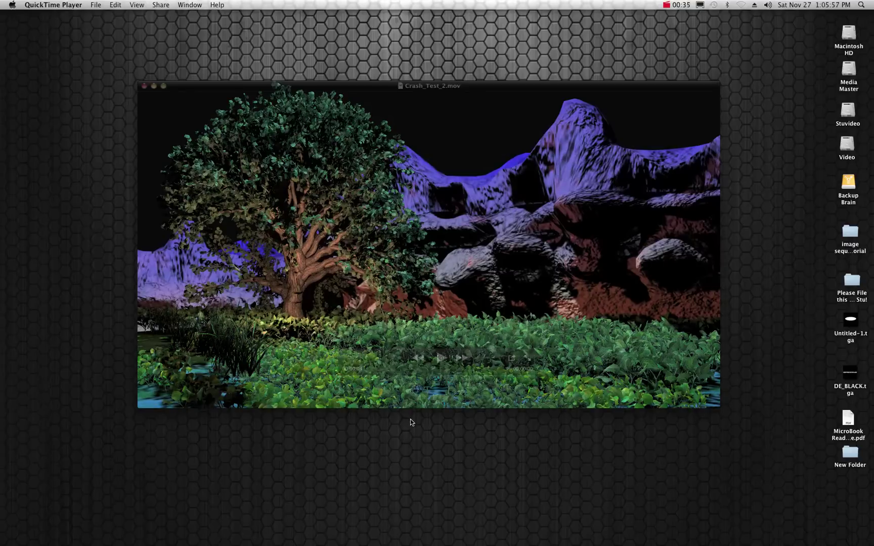
{"action": "left_click", "coordinate": [440, 360]}
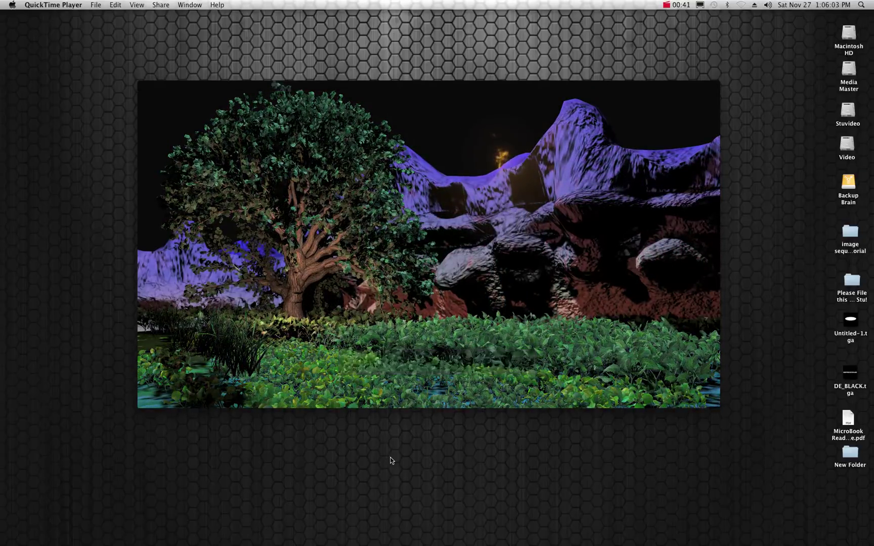
{"action": "mouse_move", "coordinate": [351, 305]}
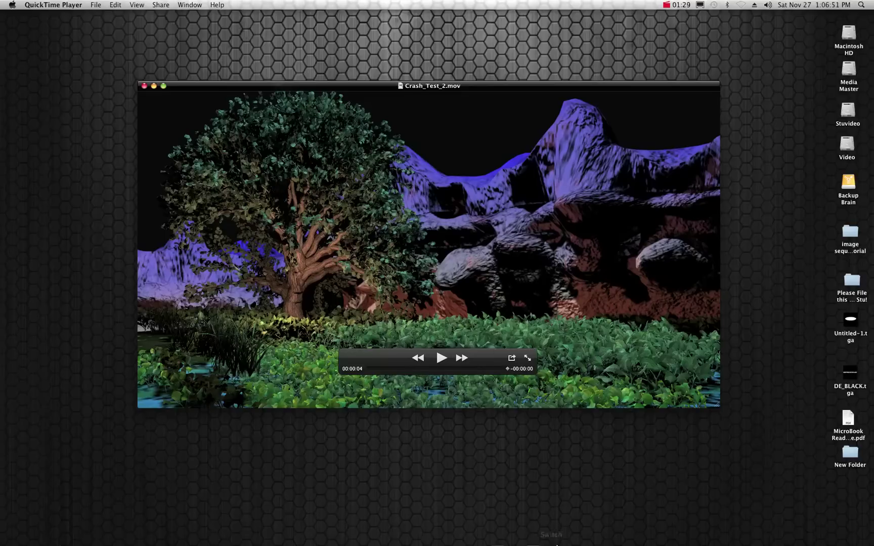
Step: Switch to Maya and play the scene's particle animation through the shot camera, stopping it partway
{"action": "left_click", "coordinate": [534, 539]}
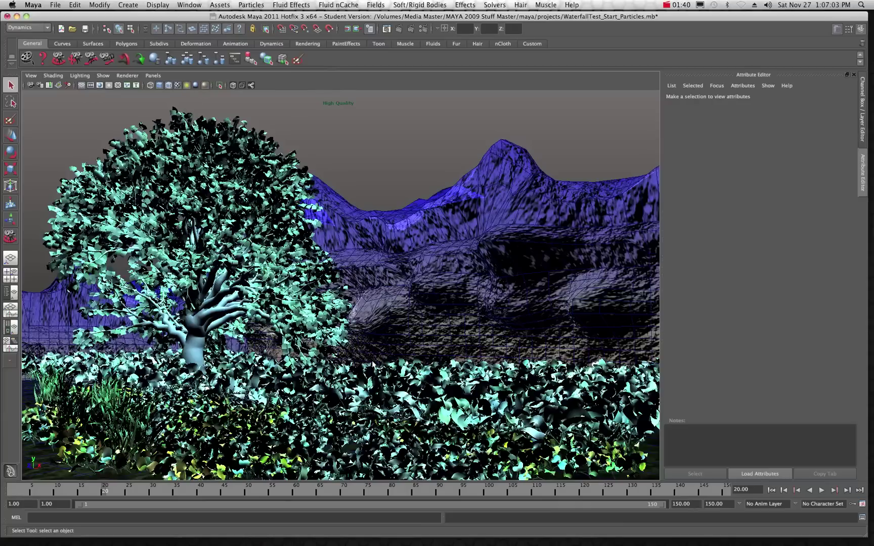
{"action": "left_click", "coordinate": [822, 490]}
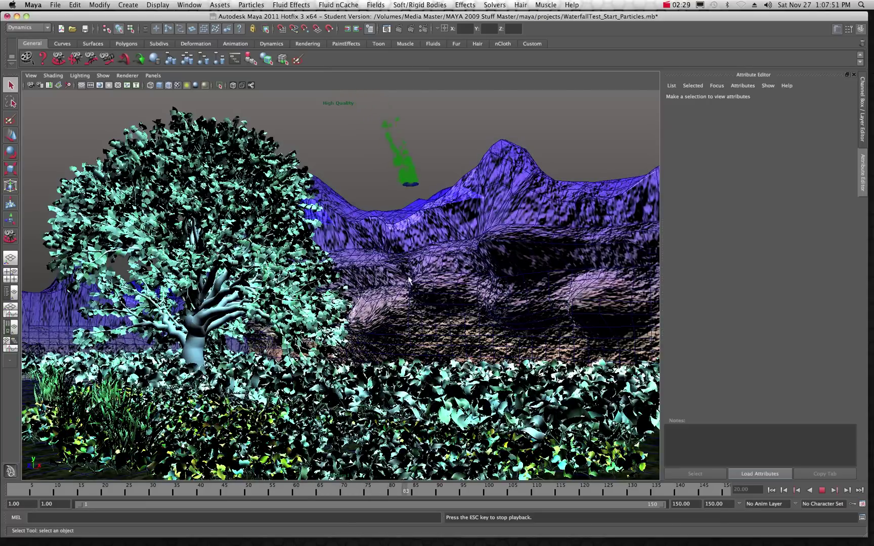
{"action": "left_click", "coordinate": [822, 490]}
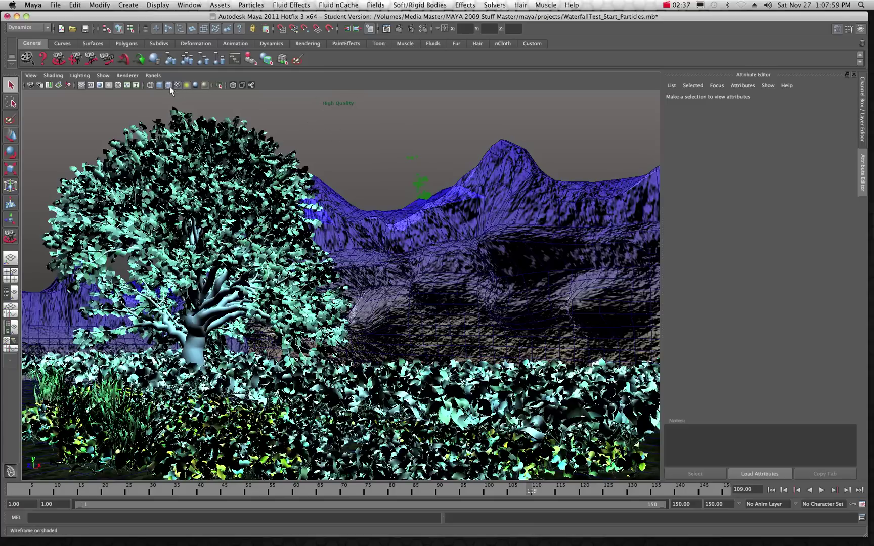
Step: Set the viewport to Default Quality Rendering and turn off its scene lighting and textures
{"action": "left_click", "coordinate": [129, 75]}
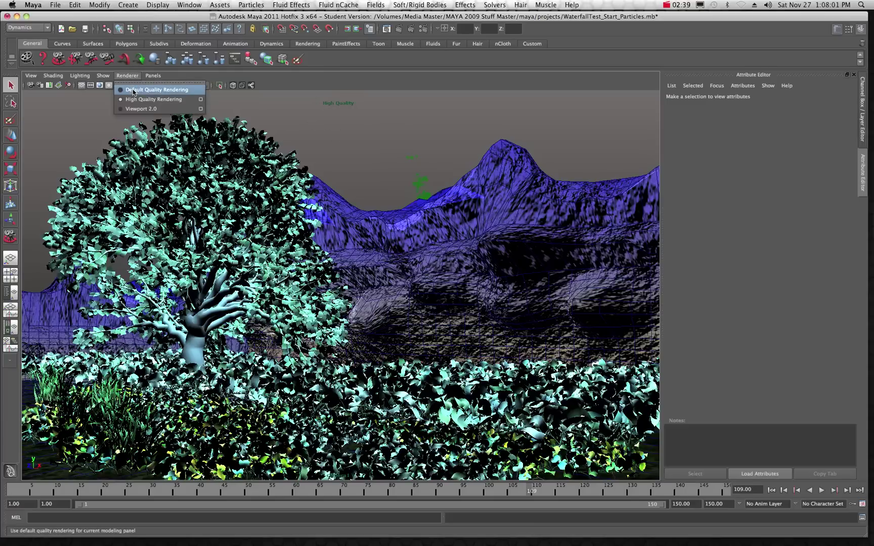
{"action": "left_click", "coordinate": [133, 90]}
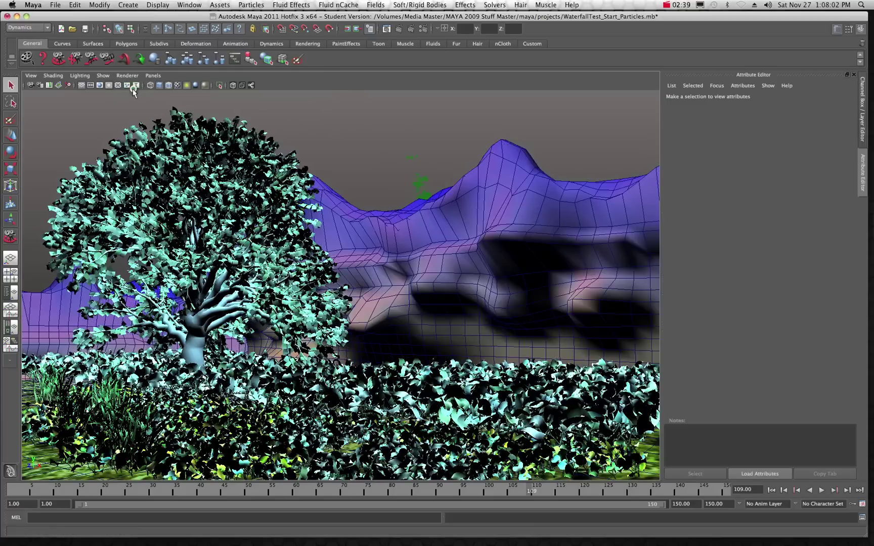
{"action": "left_click", "coordinate": [186, 86]}
{"action": "left_click", "coordinate": [177, 85]}
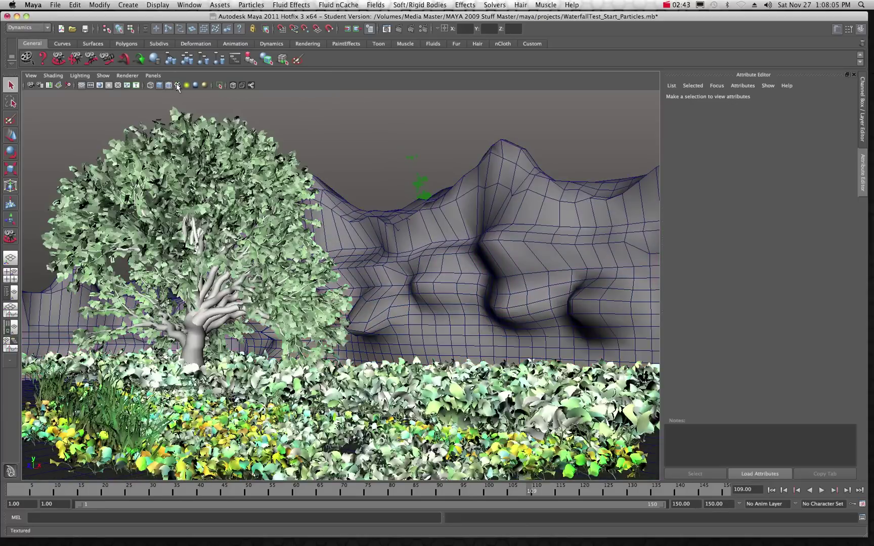
Step: Show the scene through the persp camera
{"action": "left_click", "coordinate": [153, 75]}
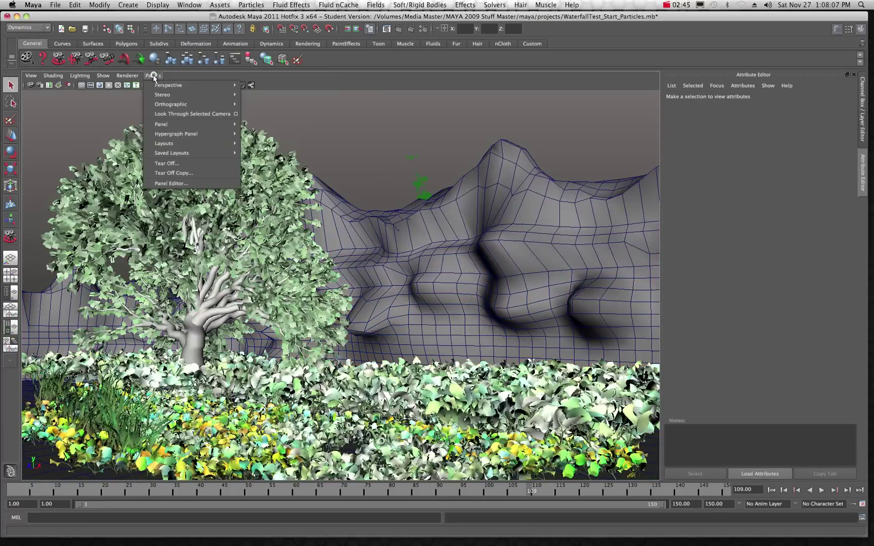
{"action": "mouse_move", "coordinate": [194, 86]}
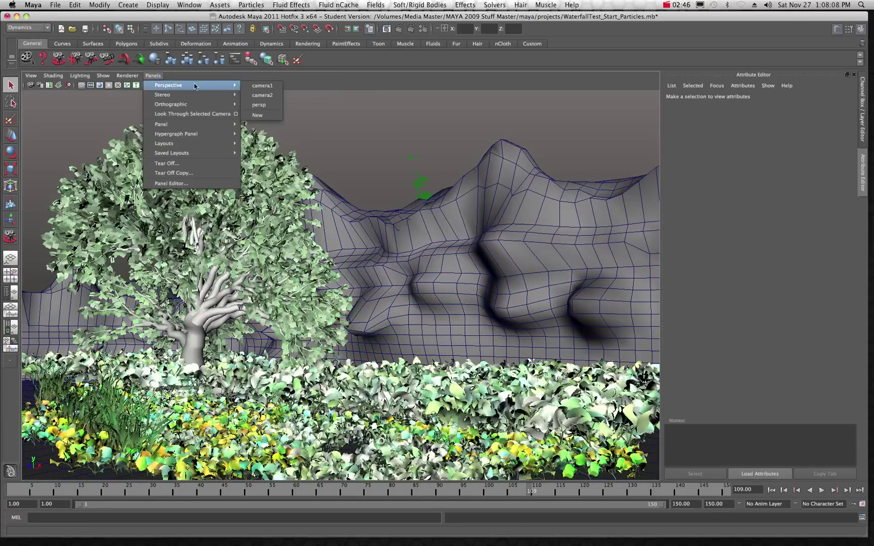
{"action": "left_click", "coordinate": [260, 105]}
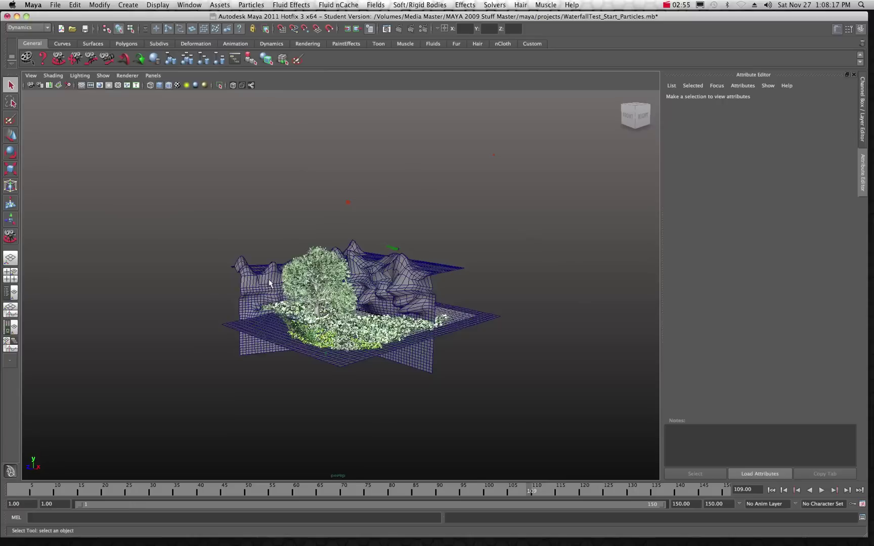
Step: Raise a small group of vertices on the mountain mesh's flat plateau slightly, return to object mode and deselect the mesh
{"action": "scroll", "coordinate": [269, 283], "scroll_direction": "up", "scroll_amount": 3}
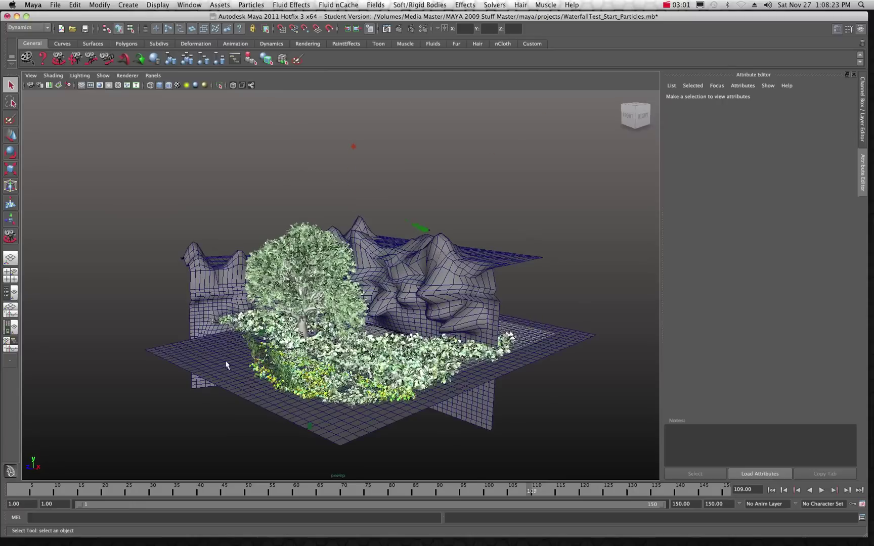
{"action": "left_click", "coordinate": [469, 262]}
{"action": "right_click", "coordinate": [473, 265]}
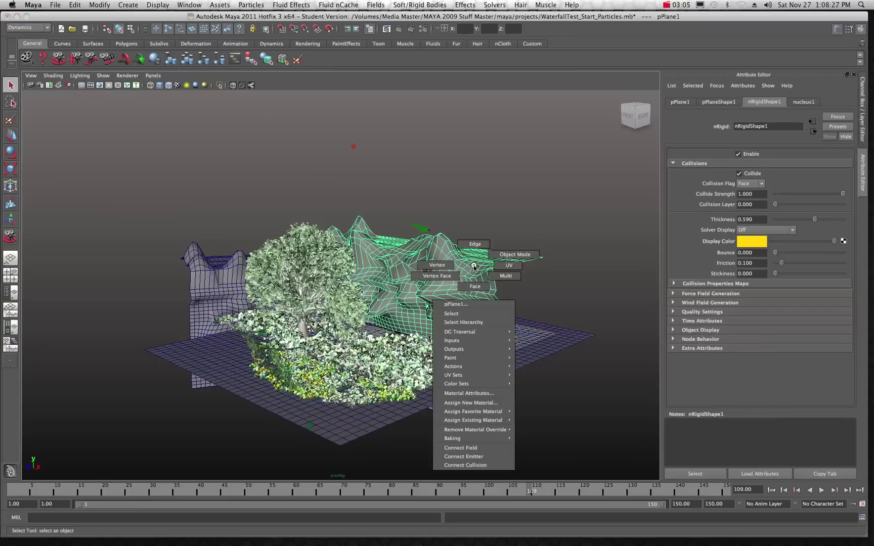
{"action": "right_click_drag", "start_coordinate": [473, 266], "coordinate": [449, 268]}
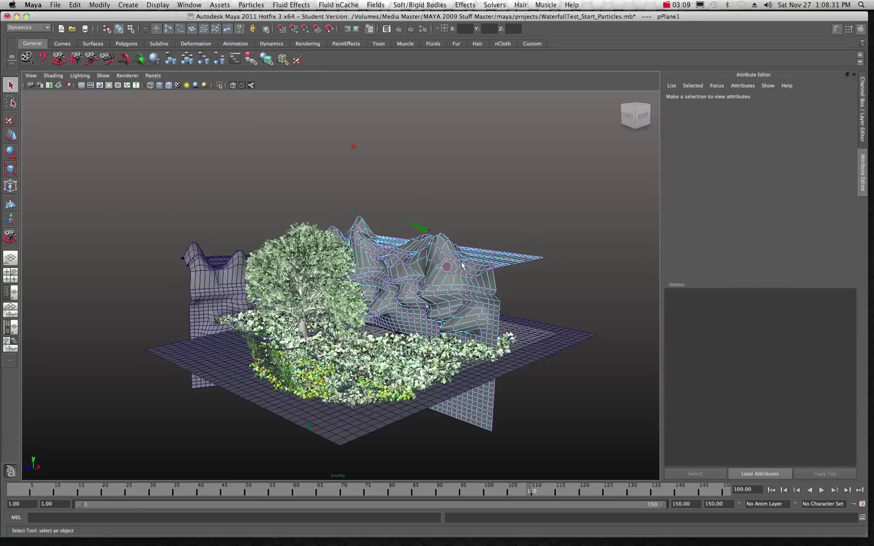
{"action": "left_click_drag", "start_coordinate": [494, 254], "coordinate": [509, 263]}
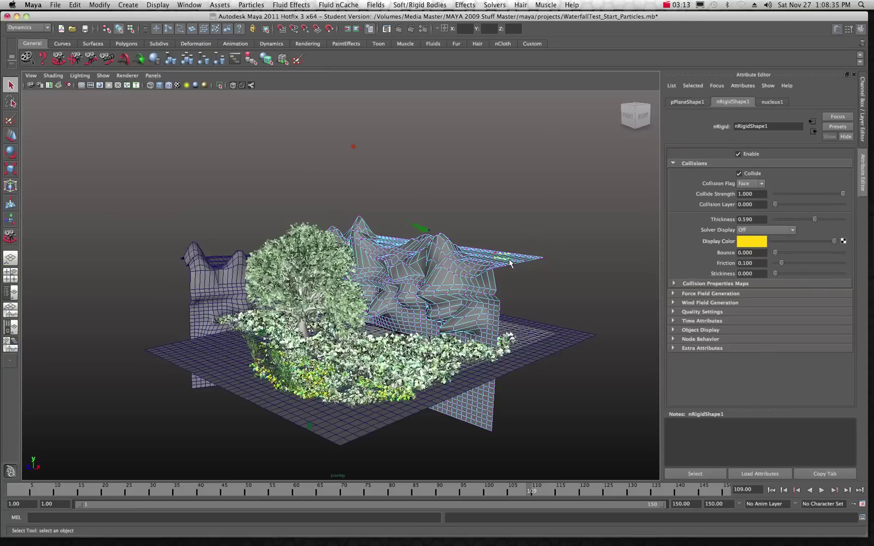
{"action": "key", "text": "w"}
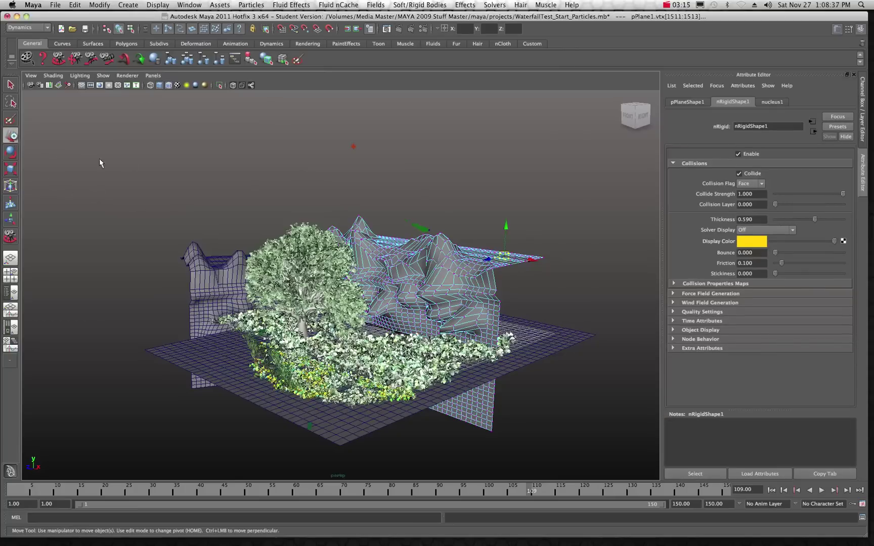
{"action": "left_click_drag", "start_coordinate": [505, 223], "coordinate": [506, 218]}
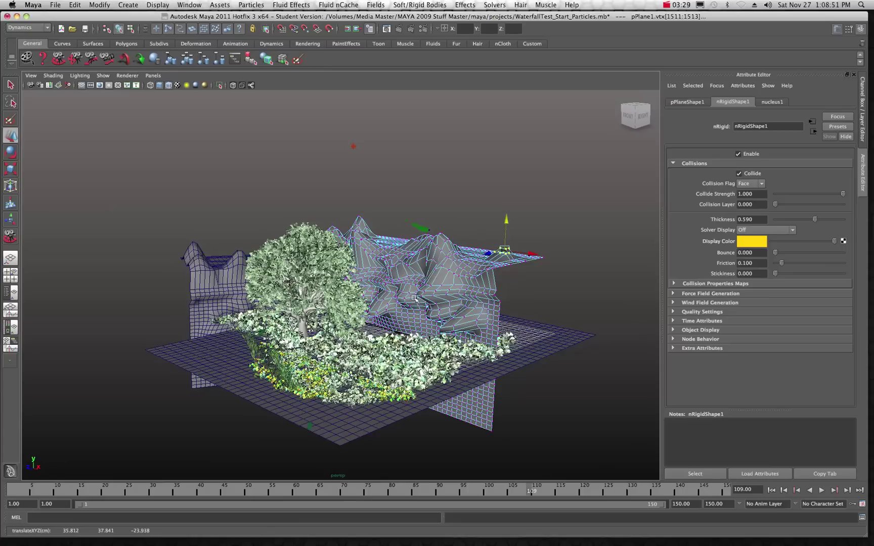
{"action": "right_click_drag", "start_coordinate": [453, 277], "coordinate": [471, 267]}
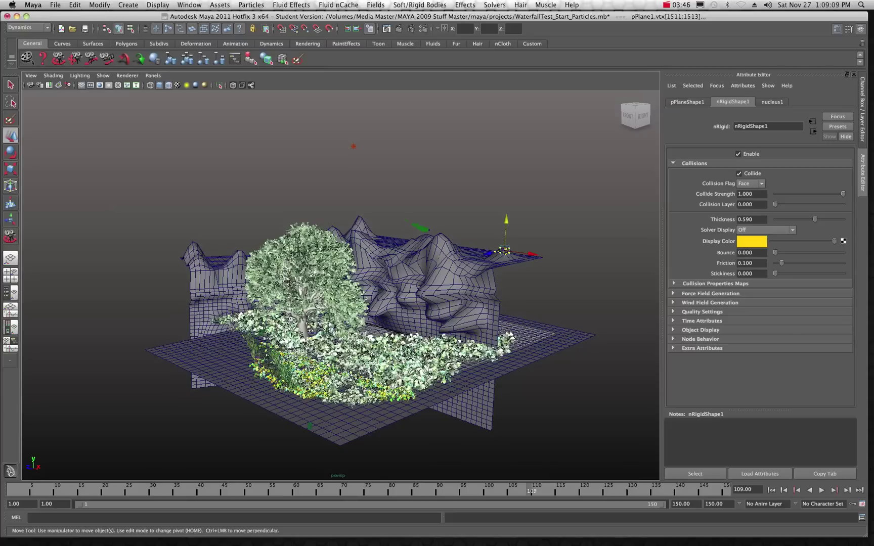
{"action": "left_click", "coordinate": [231, 216]}
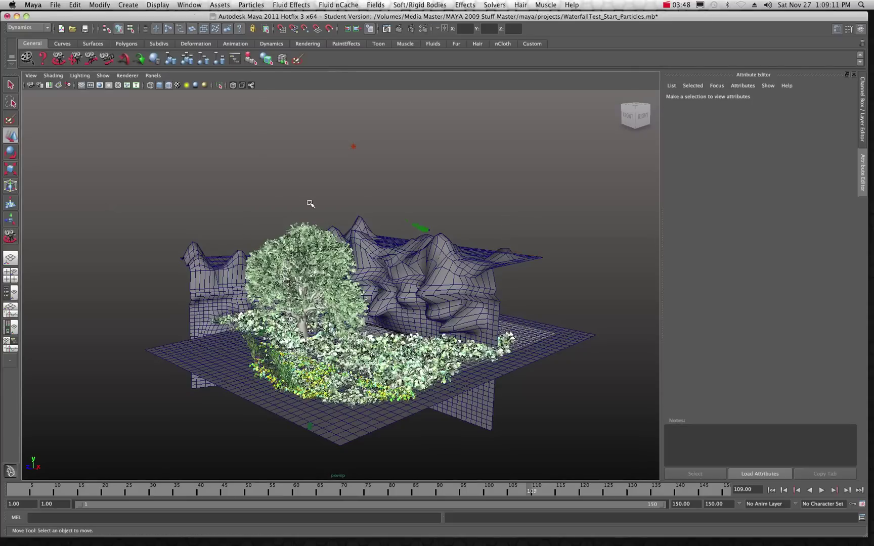
Step: Enable scene lighting in the viewport and play the moving spot light's animation from frame 1, stopping it partway
{"action": "scroll", "coordinate": [316, 197], "scroll_direction": "down", "scroll_amount": 8}
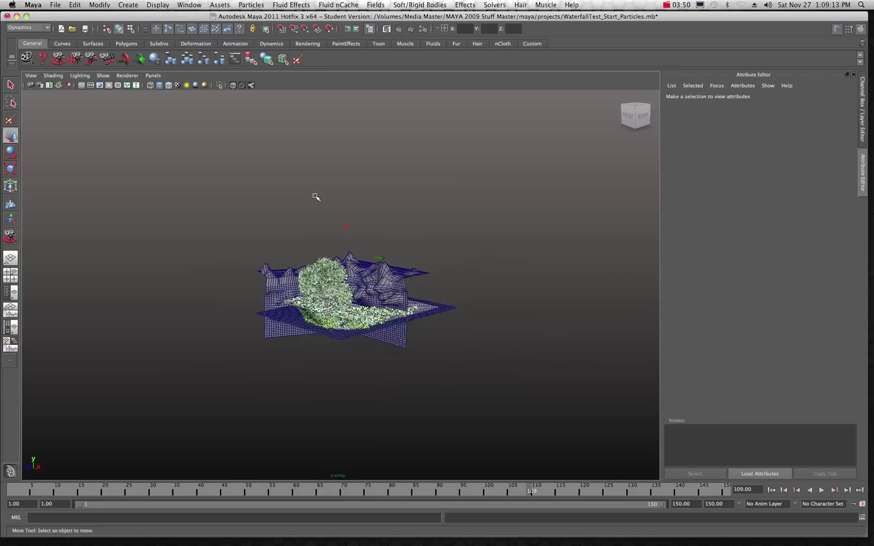
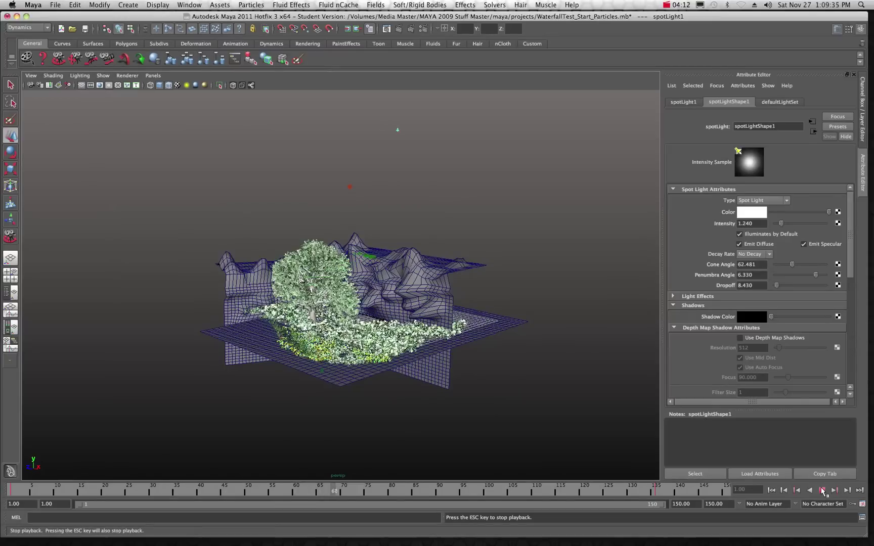
{"action": "left_click", "coordinate": [822, 490]}
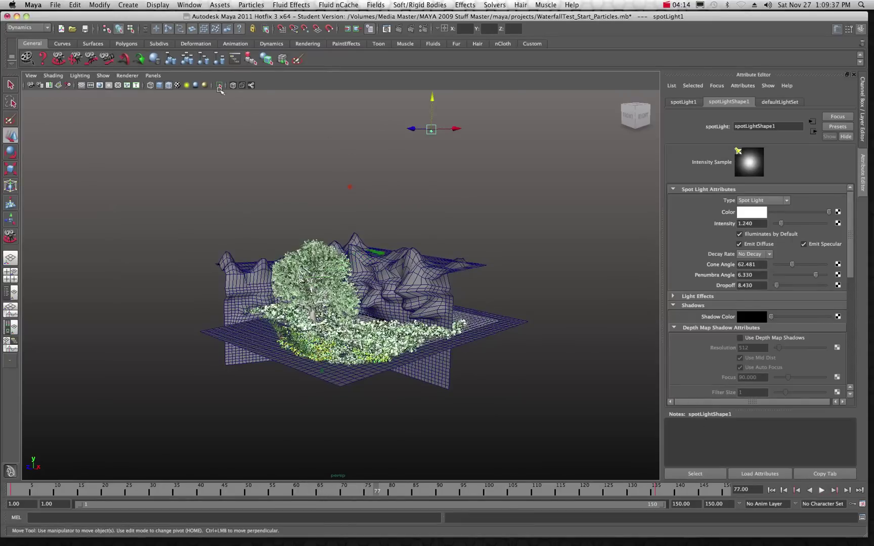
{"action": "left_click", "coordinate": [186, 86]}
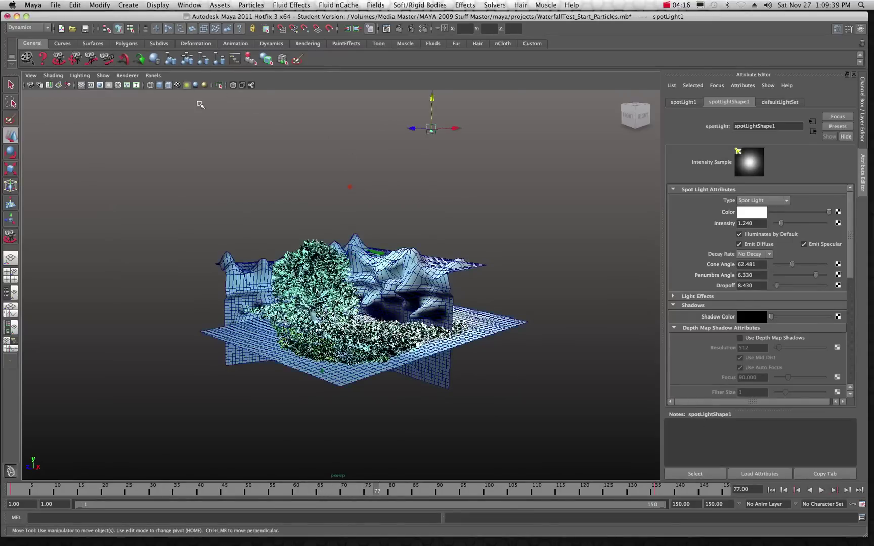
{"action": "left_click_drag", "start_coordinate": [113, 490], "coordinate": [5, 492]}
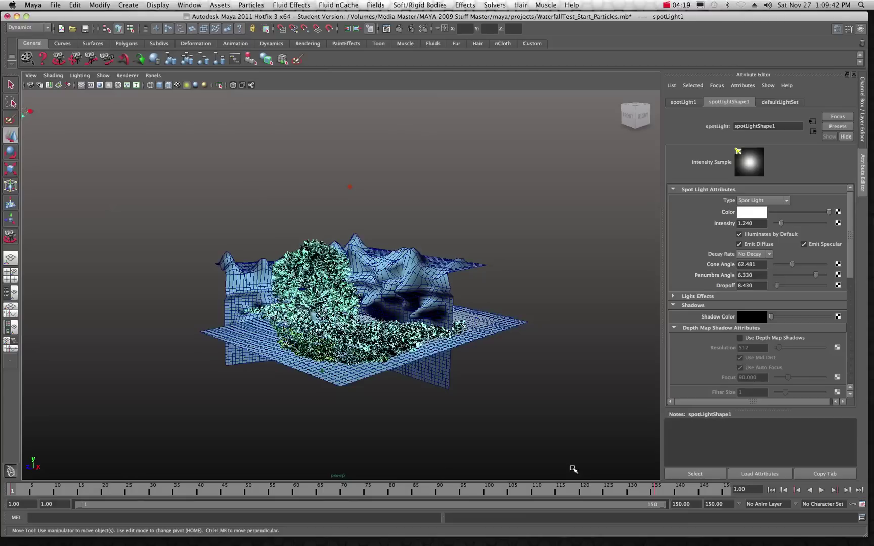
{"action": "left_click", "coordinate": [821, 490]}
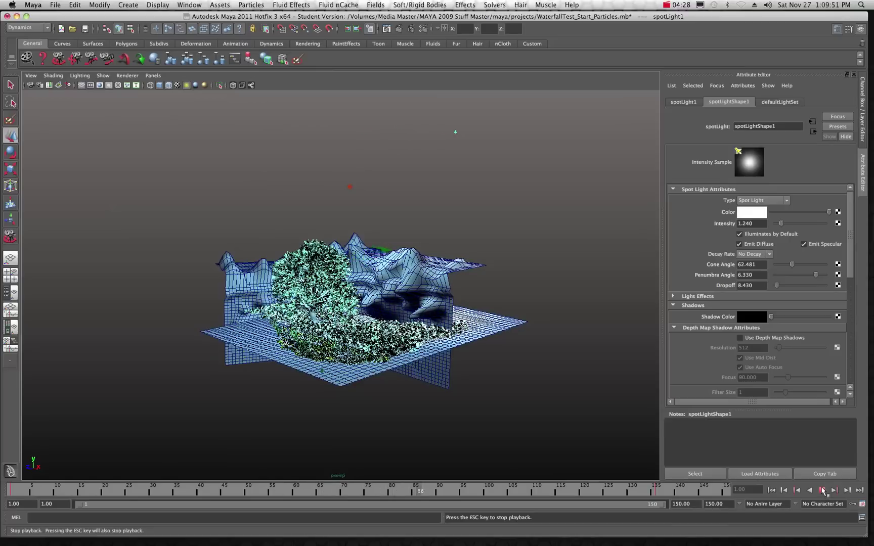
{"action": "key", "text": "Escape"}
Step: Select the point light above the landscape to view its attributes
{"action": "scroll", "coordinate": [410, 274], "scroll_direction": "up", "scroll_amount": 4}
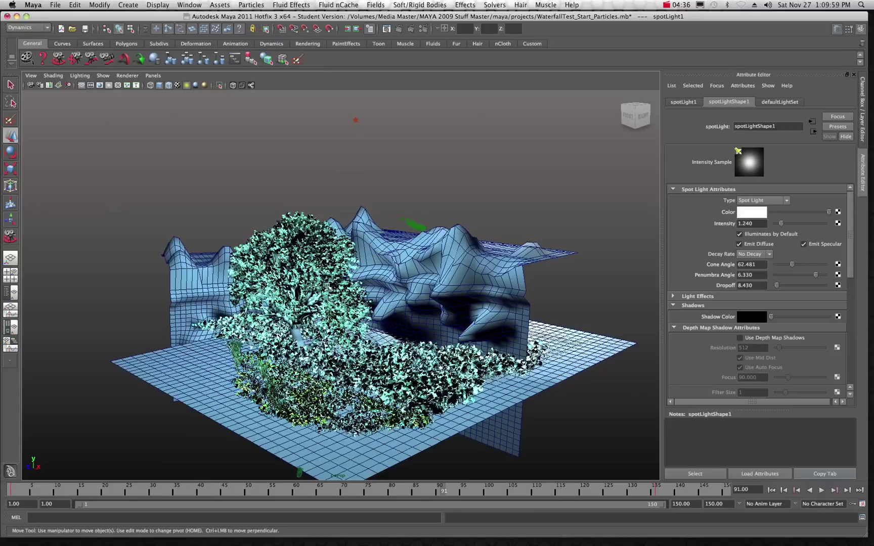
{"action": "scroll", "coordinate": [374, 343], "scroll_direction": "down", "scroll_amount": 2}
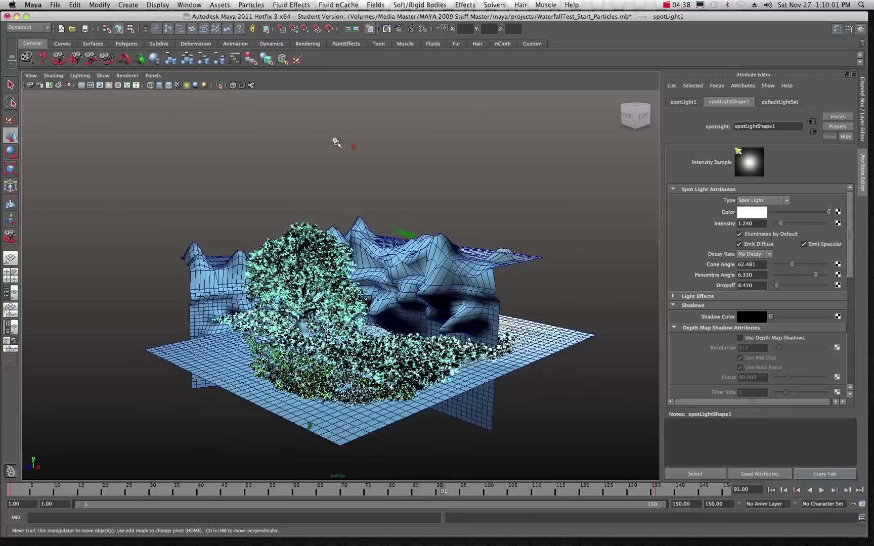
{"action": "left_click_drag", "start_coordinate": [333, 140], "coordinate": [375, 154]}
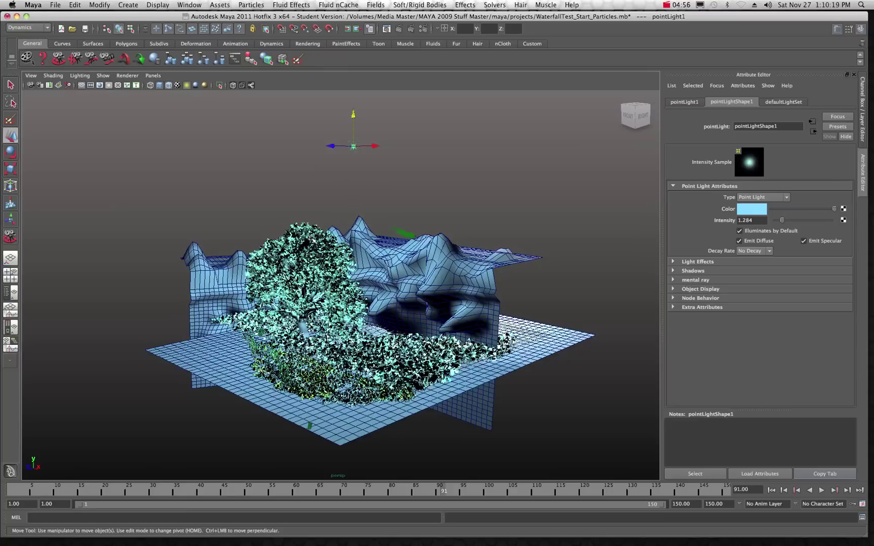
Step: Select the fireball particles above the mountain ridge and play their animation from frame 1, stopping it partway
{"action": "left_click", "coordinate": [314, 180]}
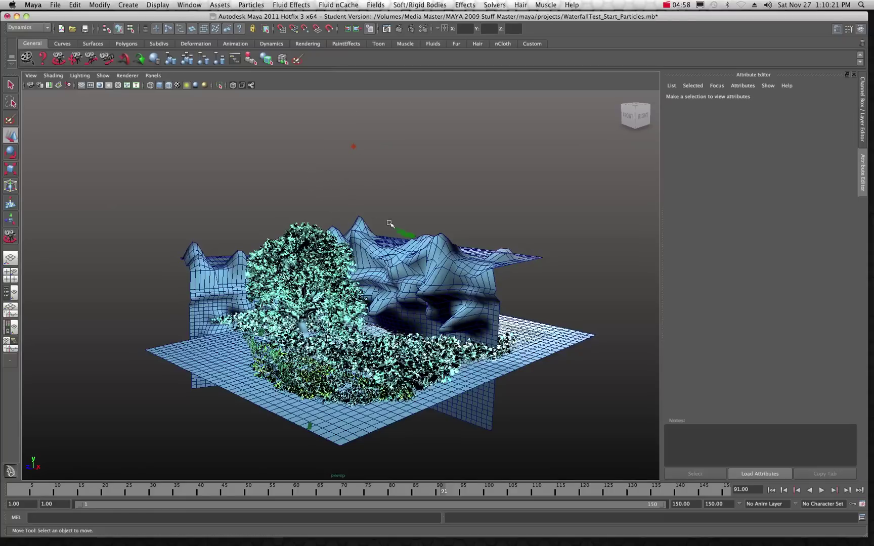
{"action": "left_click", "coordinate": [403, 233]}
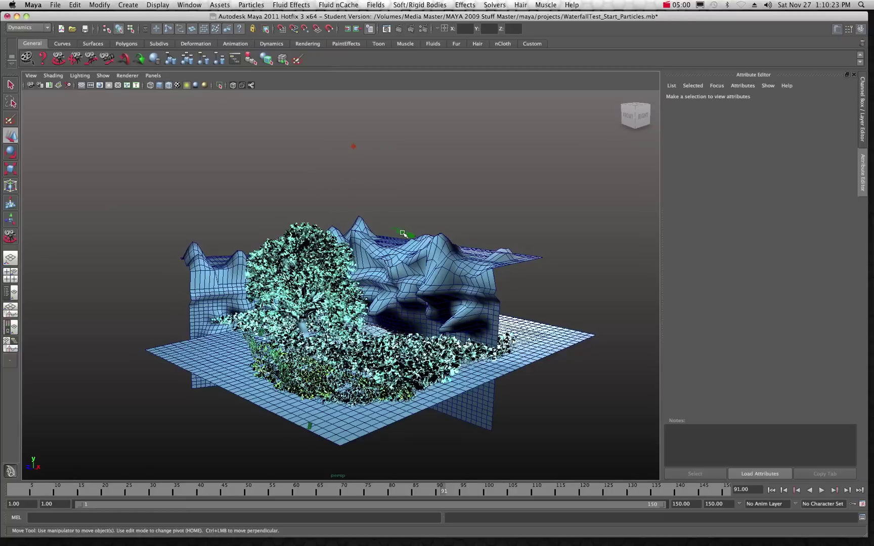
{"action": "left_click", "coordinate": [403, 233]}
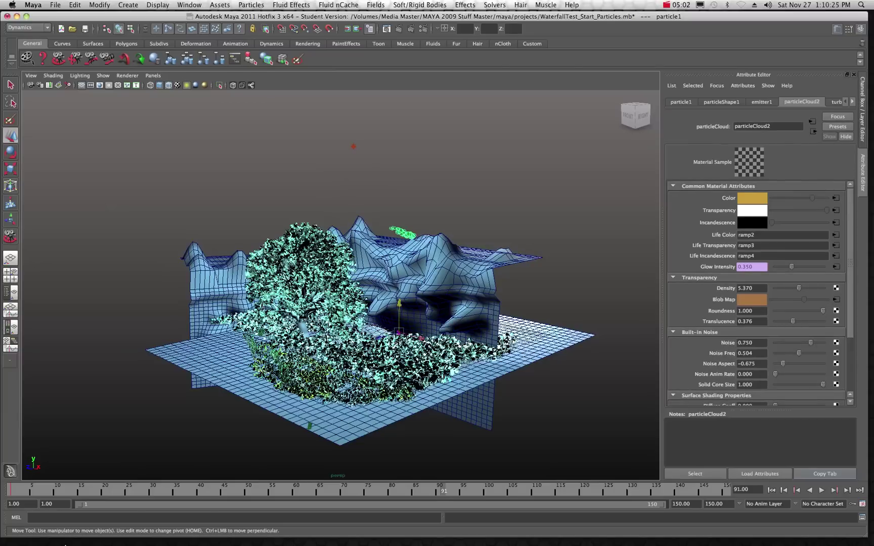
{"action": "left_click_drag", "start_coordinate": [44, 490], "coordinate": [12, 489]}
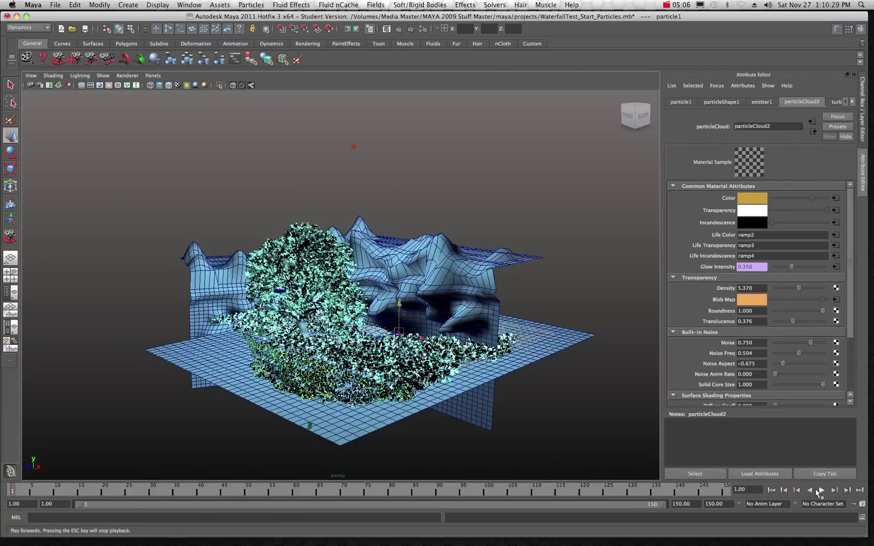
{"action": "left_click", "coordinate": [823, 491]}
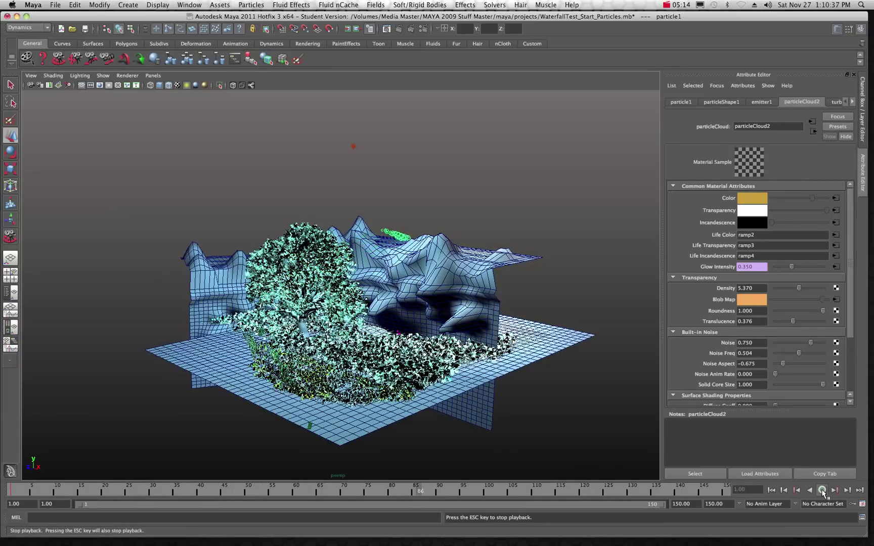
{"action": "key", "text": "Escape"}
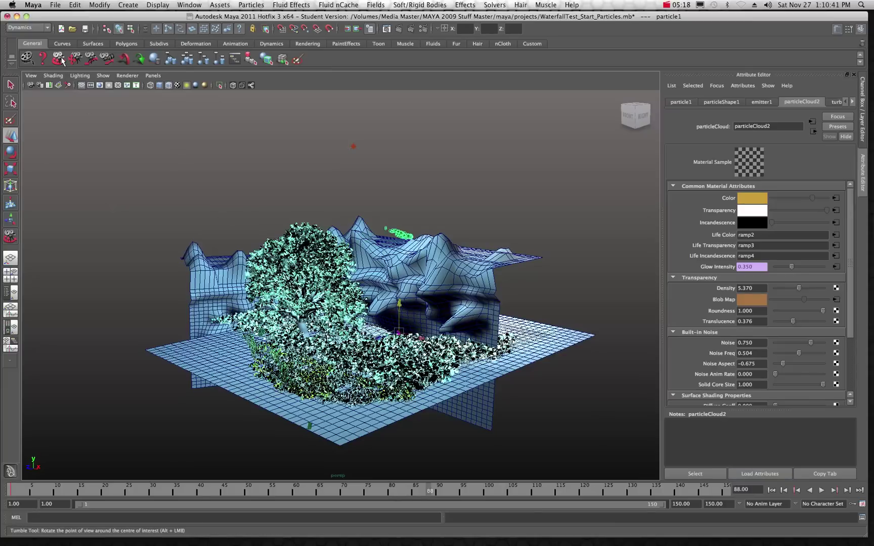
Step: Turn off scene lighting in the viewport and deselect the fireball particles
{"action": "left_click", "coordinate": [189, 85]}
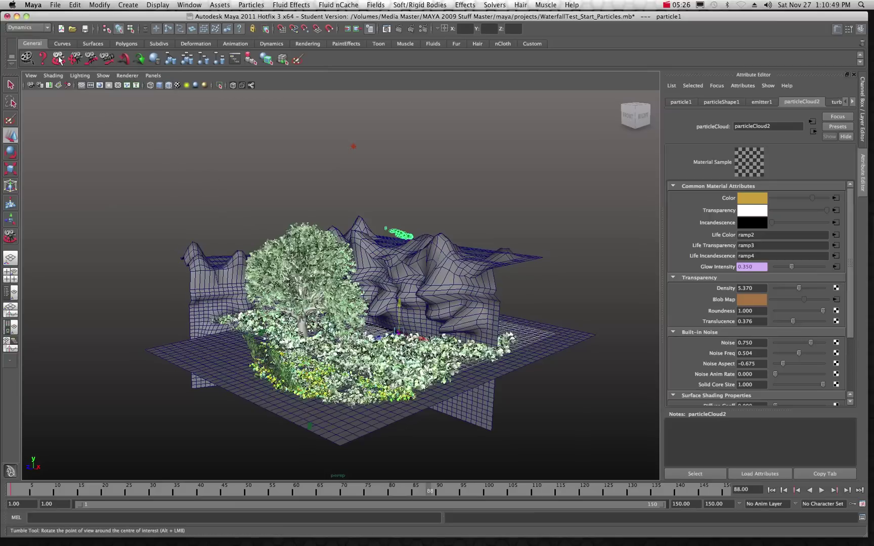
{"action": "key", "text": "alt"}
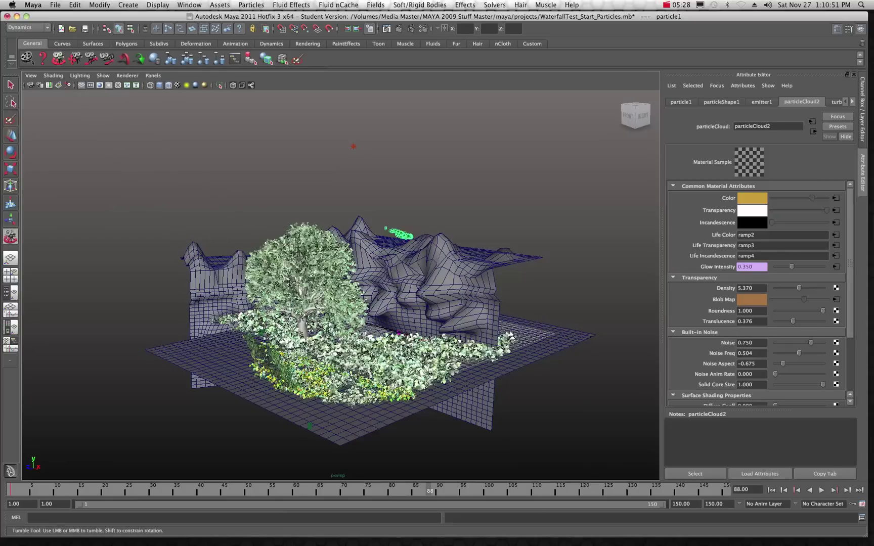
{"action": "left_click_drag", "start_coordinate": [286, 281], "coordinate": [317, 306]}
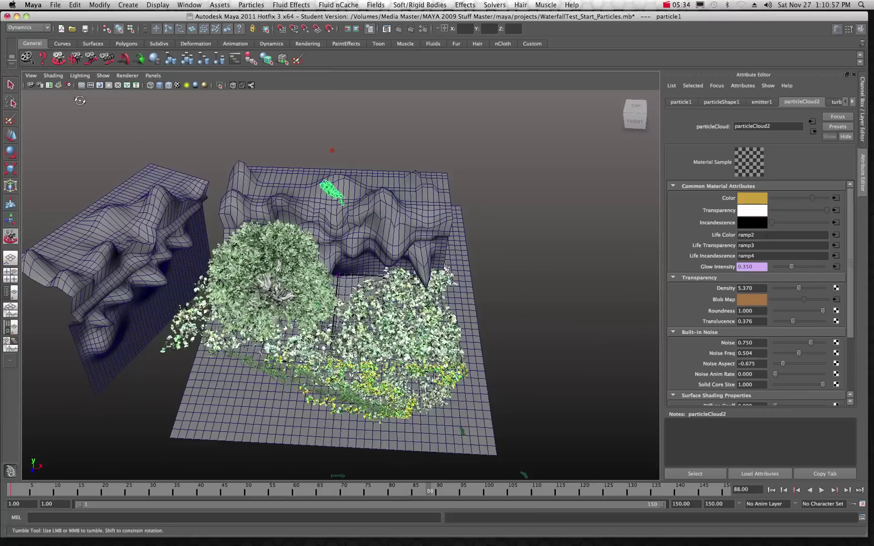
{"action": "left_click", "coordinate": [10, 84]}
{"action": "left_click", "coordinate": [112, 121]}
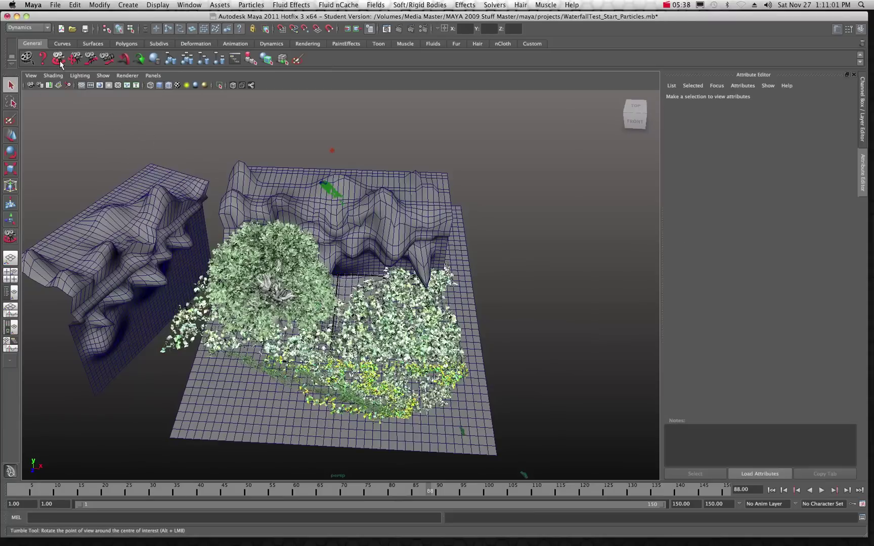
Step: Look at the tree and mountains up close, and show the scene through camera1
{"action": "left_click", "coordinate": [74, 80]}
{"action": "left_click_drag", "start_coordinate": [282, 268], "coordinate": [247, 244]}
{"action": "scroll", "coordinate": [246, 245], "scroll_direction": "up", "scroll_amount": 8}
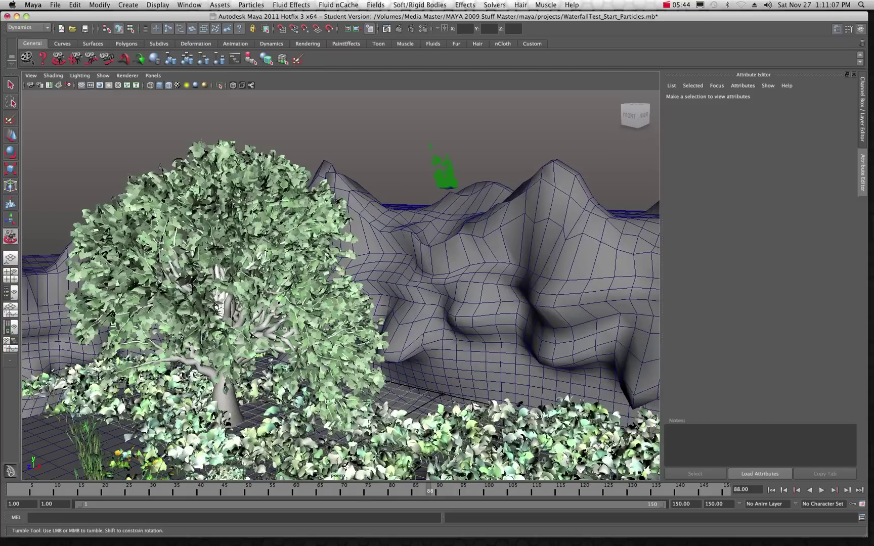
{"action": "left_click_drag", "start_coordinate": [264, 264], "coordinate": [265, 290]}
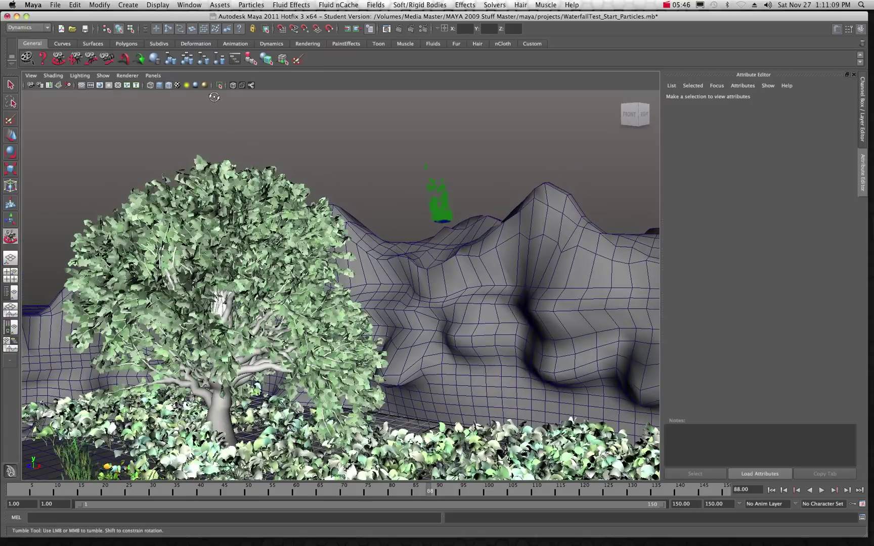
{"action": "left_click", "coordinate": [154, 75]}
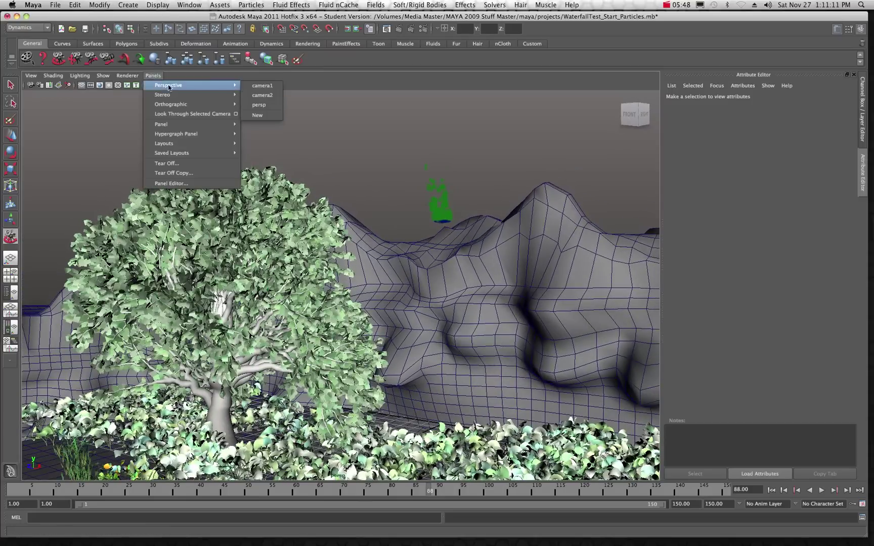
{"action": "left_click", "coordinate": [261, 86]}
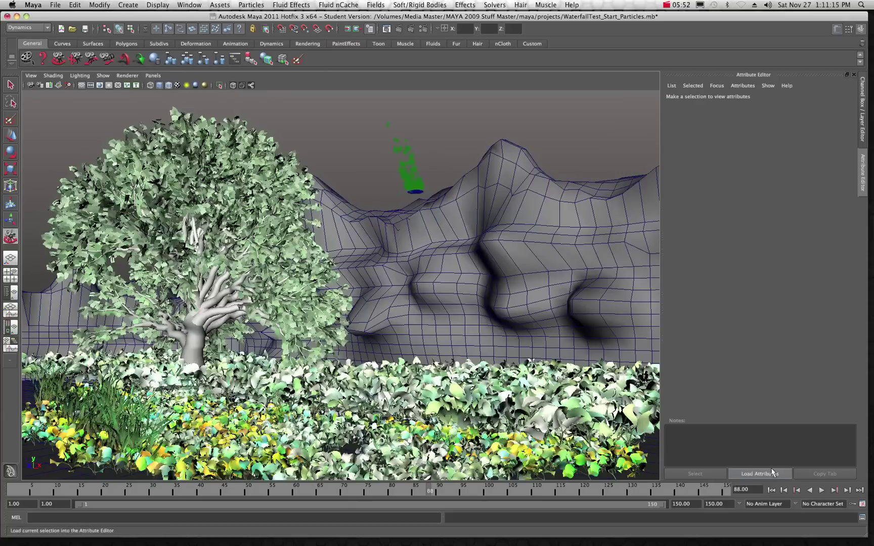
Step: Play the fireball's descent through the shot camera, pausing at frames 35, 59 and 69
{"action": "left_click", "coordinate": [822, 491]}
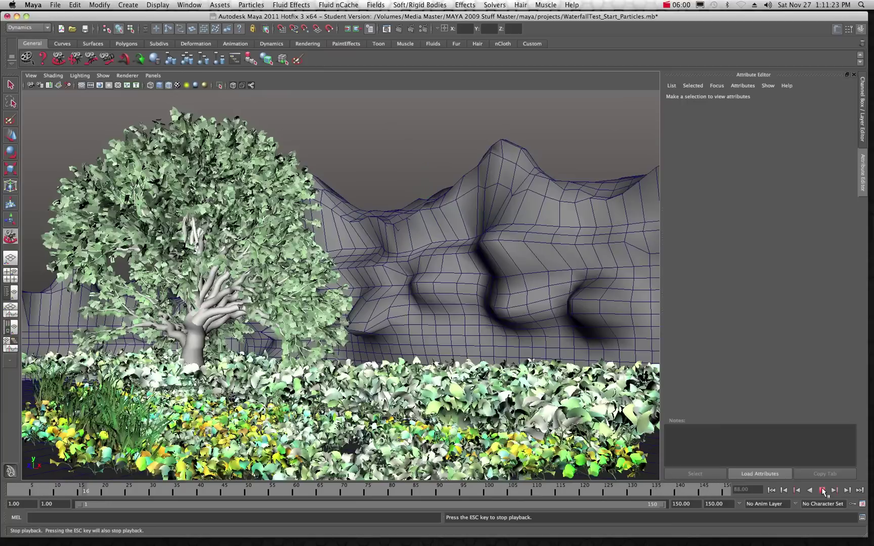
{"action": "left_click", "coordinate": [822, 491]}
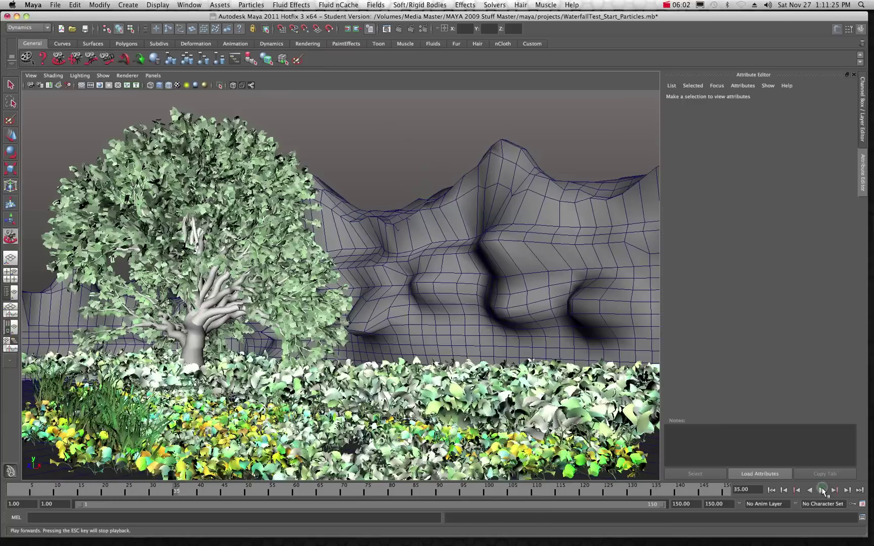
{"action": "left_click", "coordinate": [823, 491]}
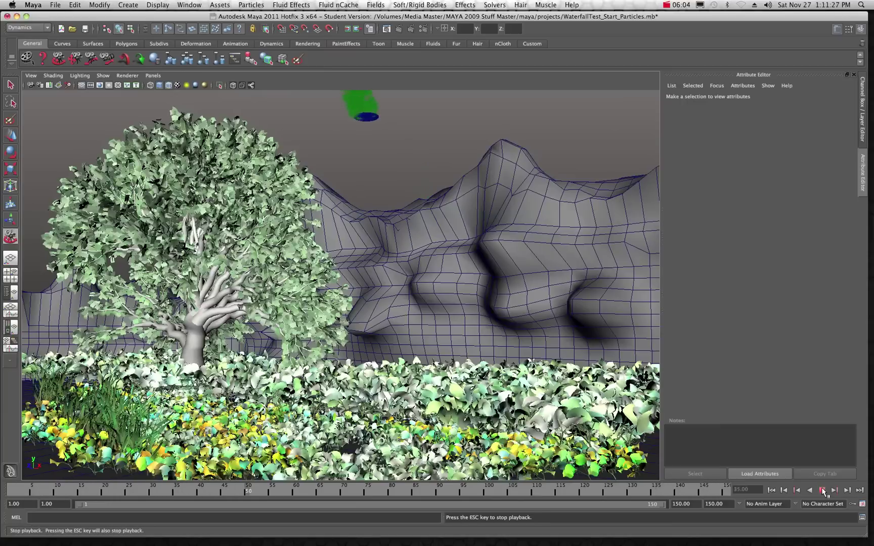
{"action": "left_click", "coordinate": [822, 490]}
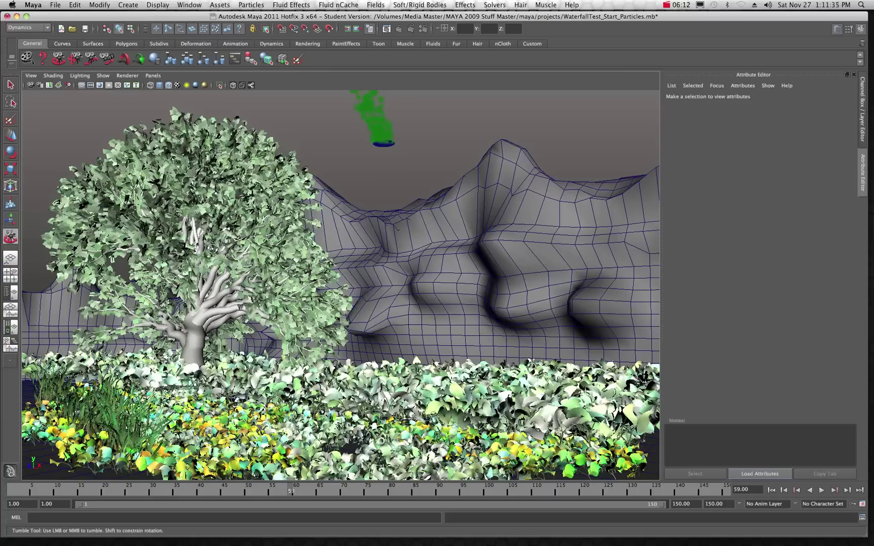
{"action": "left_click", "coordinate": [821, 489]}
{"action": "key", "text": "Escape"}
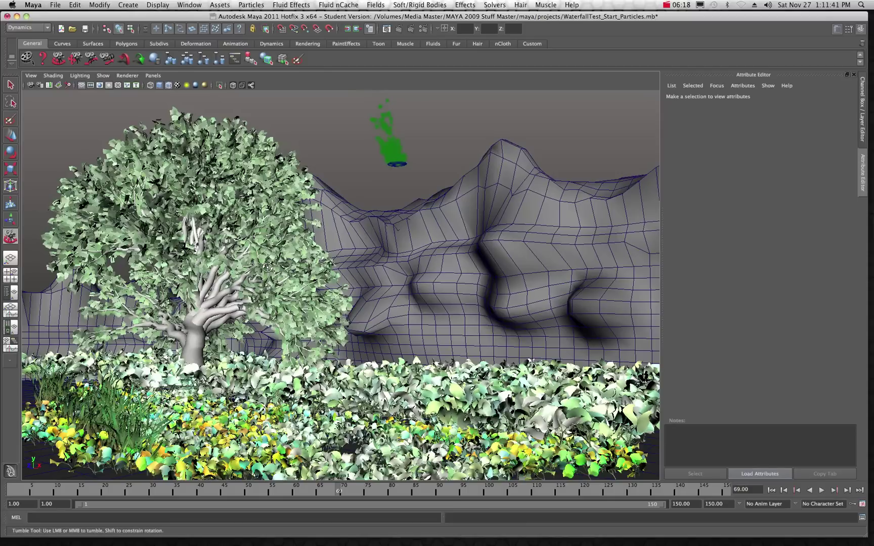
Step: Return to the persp camera and examine the ground plane and mountain meshes from below and above
{"action": "left_click", "coordinate": [153, 76]}
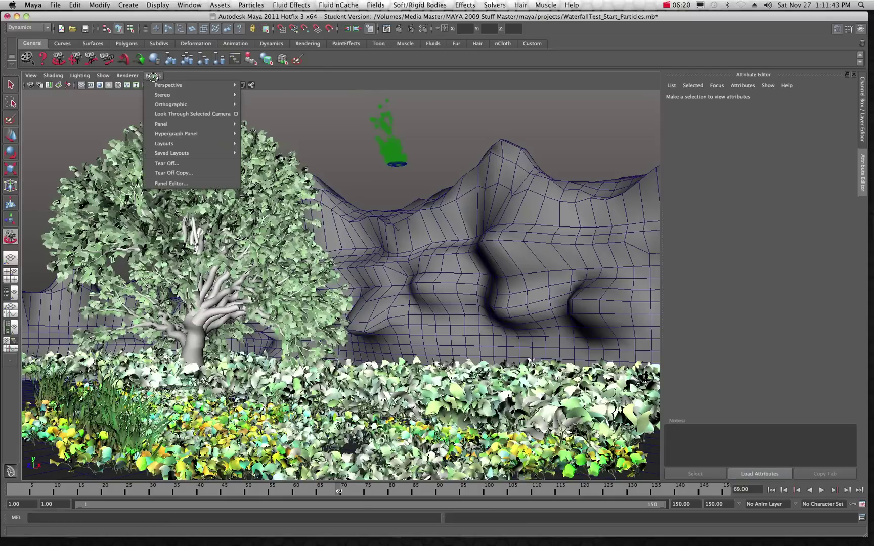
{"action": "mouse_move", "coordinate": [240, 85]}
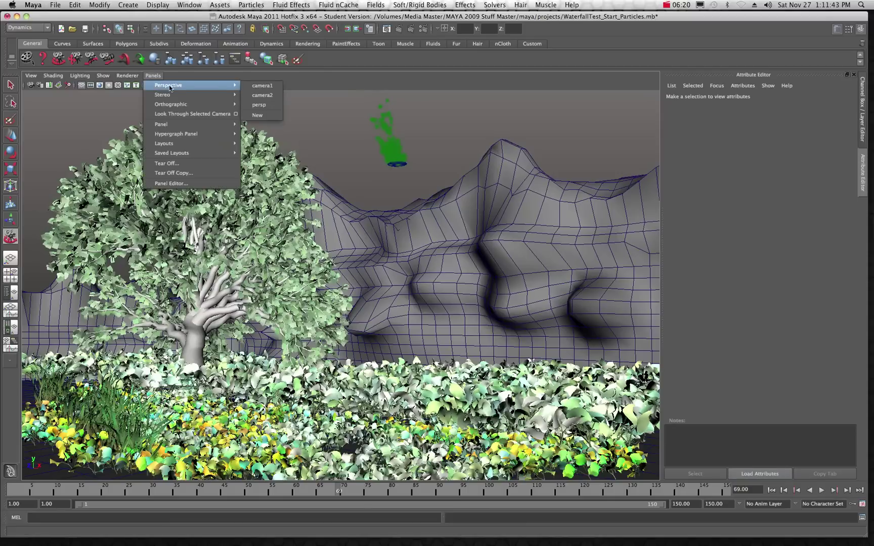
{"action": "left_click", "coordinate": [258, 104]}
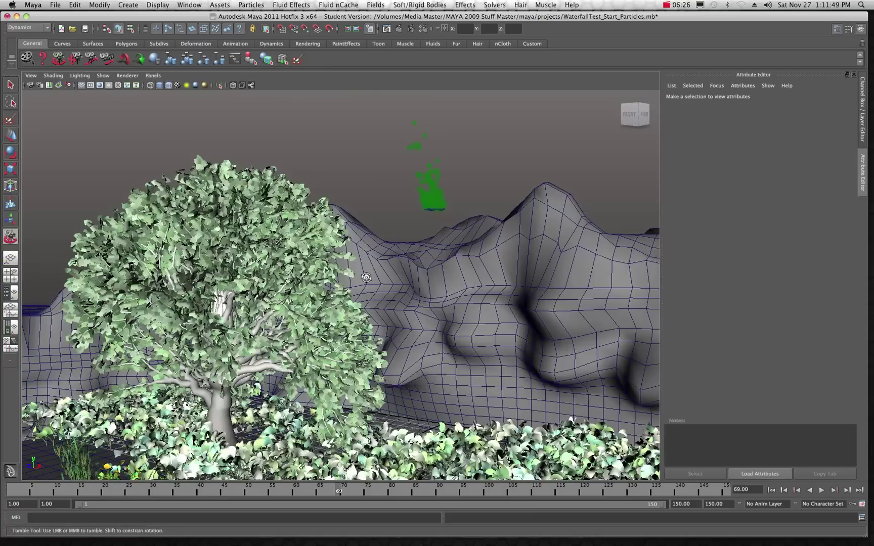
{"action": "left_click_drag", "start_coordinate": [366, 277], "coordinate": [343, 286]}
{"action": "scroll", "coordinate": [328, 292], "scroll_direction": "down", "scroll_amount": 5}
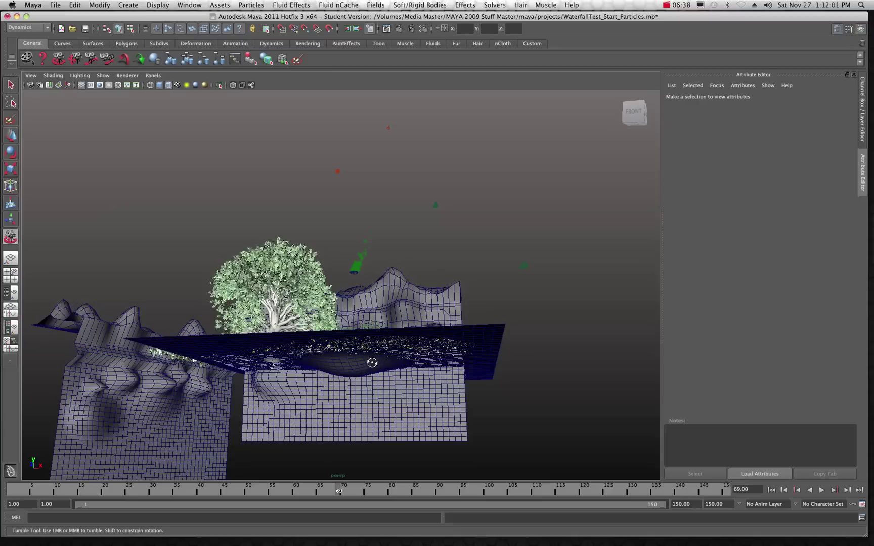
{"action": "scroll", "coordinate": [352, 367], "scroll_direction": "up", "scroll_amount": 5}
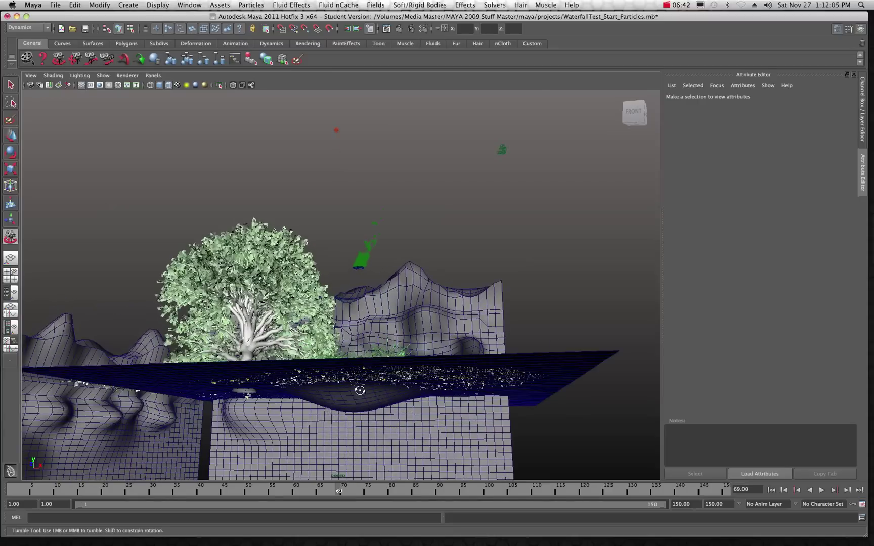
{"action": "left_click_drag", "start_coordinate": [330, 335], "coordinate": [325, 343]}
{"action": "scroll", "coordinate": [325, 343], "scroll_direction": "down", "scroll_amount": 3}
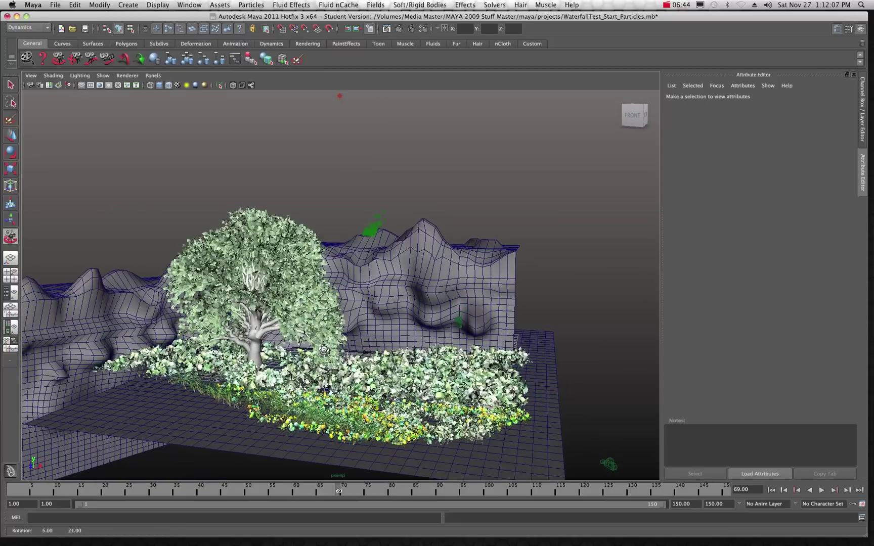
{"action": "scroll", "coordinate": [324, 348], "scroll_direction": "down", "scroll_amount": 3}
{"action": "left_click_drag", "start_coordinate": [324, 348], "coordinate": [273, 287]}
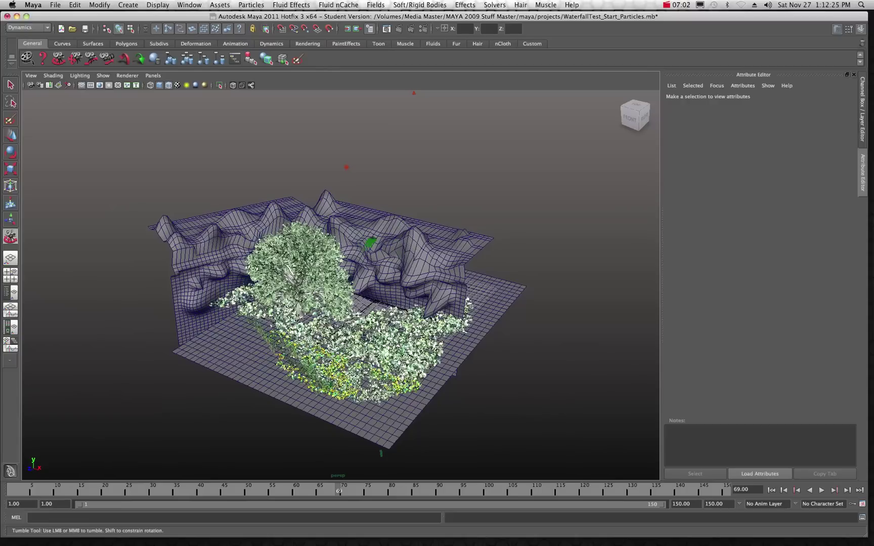
Step: Hide Maya to view the rendered Crash_Test_2.mov in QuickTime Player, and return to the Maya scene
{"action": "left_click", "coordinate": [34, 5]}
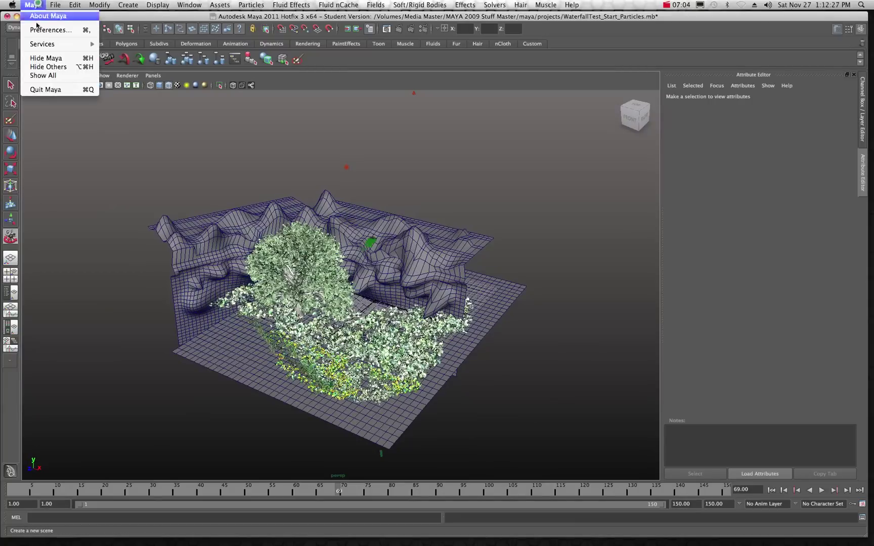
{"action": "left_click", "coordinate": [41, 58]}
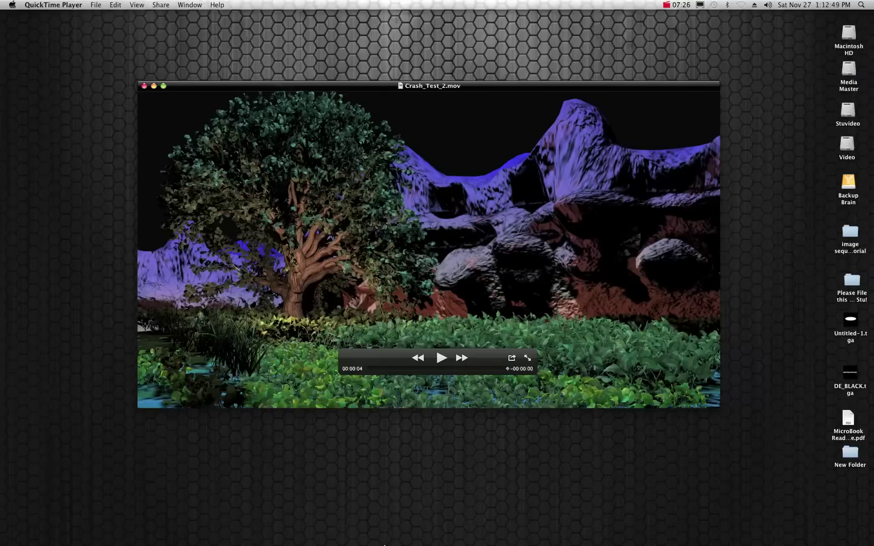
{"action": "mouse_move", "coordinate": [384, 544]}
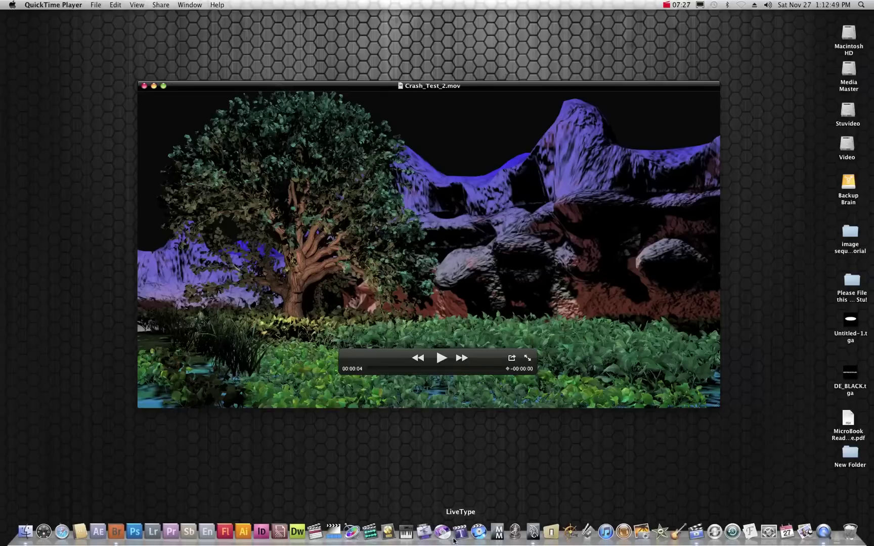
{"action": "left_click", "coordinate": [534, 532]}
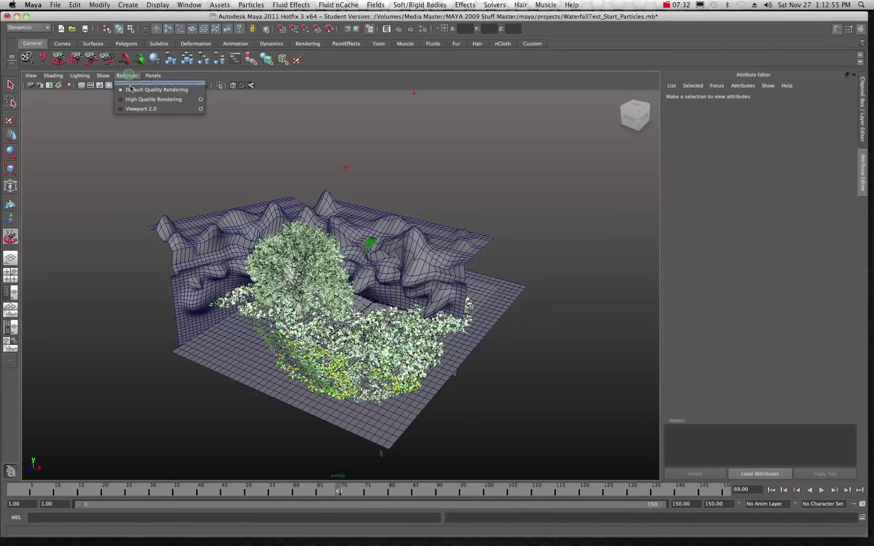
Step: Set the viewport to High Quality Rendering with textures displayed and view the terrain from ground level
{"action": "left_click", "coordinate": [131, 100]}
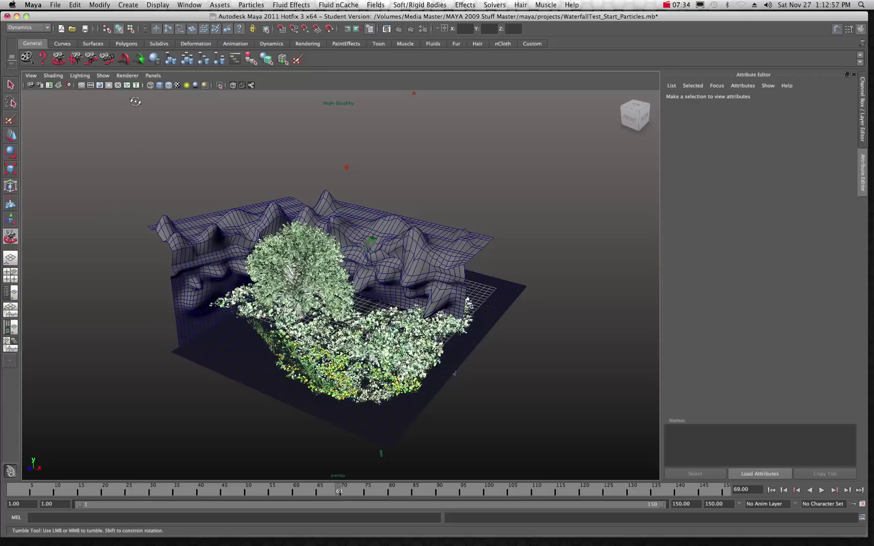
{"action": "left_click", "coordinate": [178, 85]}
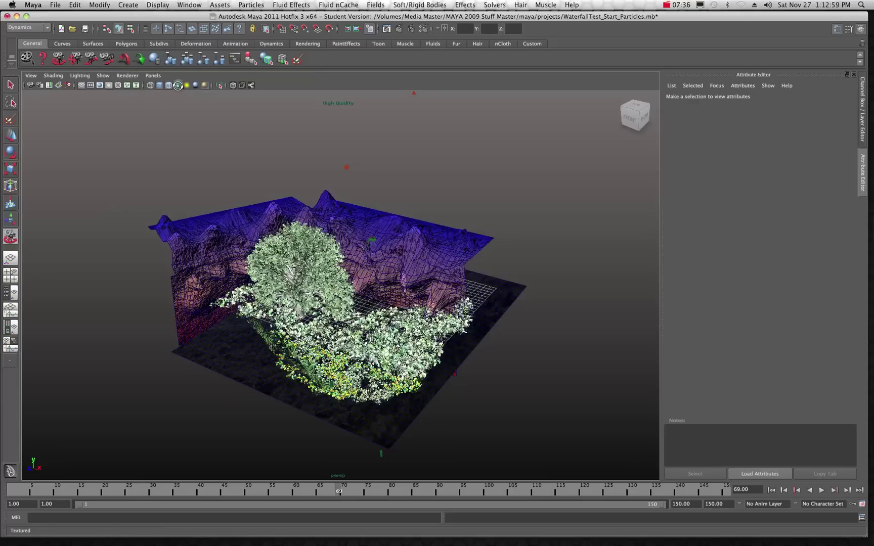
{"action": "left_click_drag", "start_coordinate": [176, 256], "coordinate": [203, 240], "text": "alt"}
{"action": "left_click_drag", "start_coordinate": [334, 294], "coordinate": [443, 281], "text": "alt"}
{"action": "left_click_drag", "start_coordinate": [421, 332], "coordinate": [420, 325], "text": "alt"}
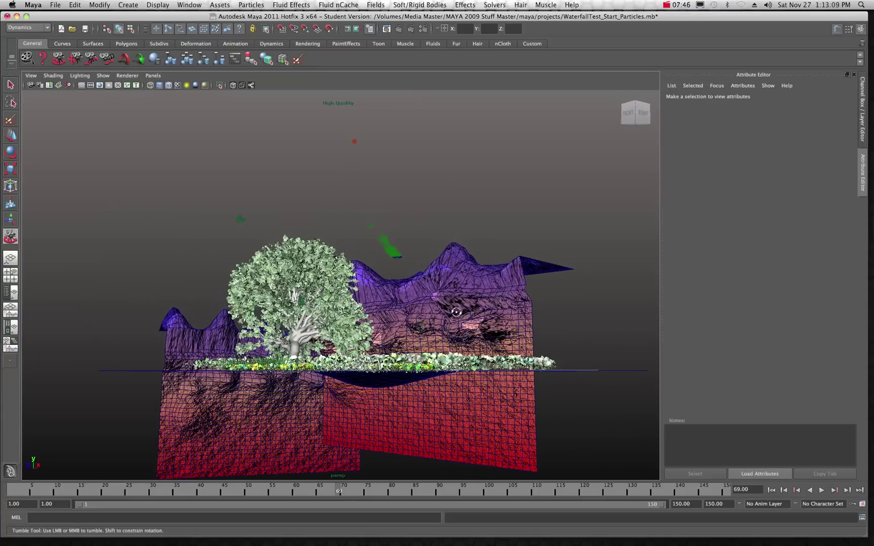
Step: Inspect the lambert2 material and its attributes in the Hypershade, and close the Hypershade window
{"action": "left_click", "coordinate": [194, 5]}
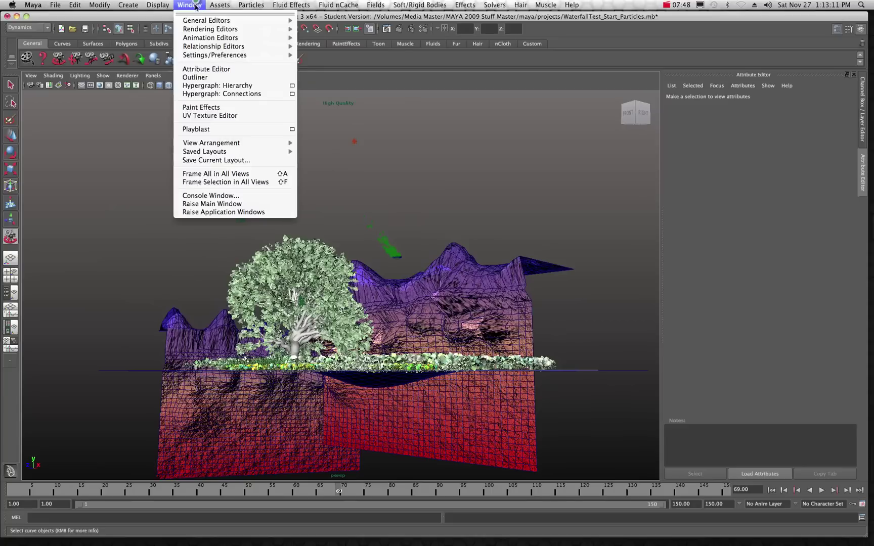
{"action": "mouse_move", "coordinate": [212, 29]}
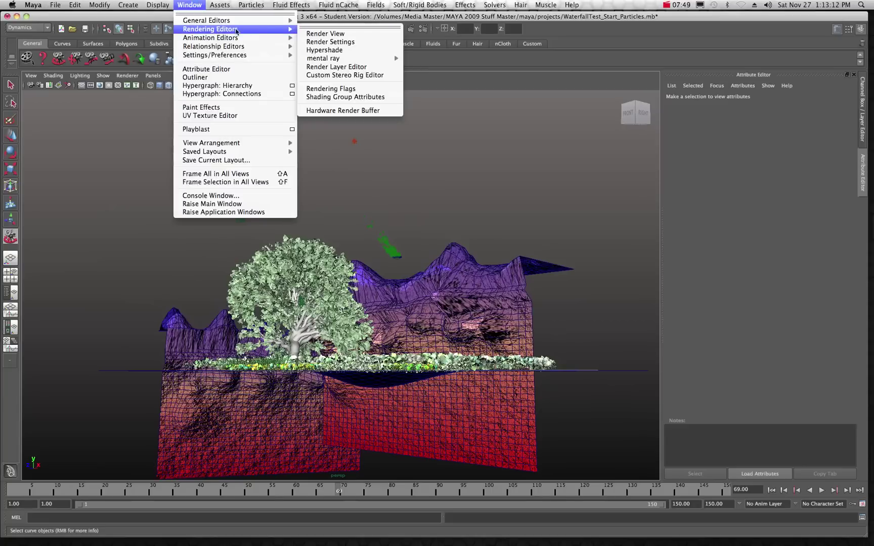
{"action": "left_click", "coordinate": [314, 51]}
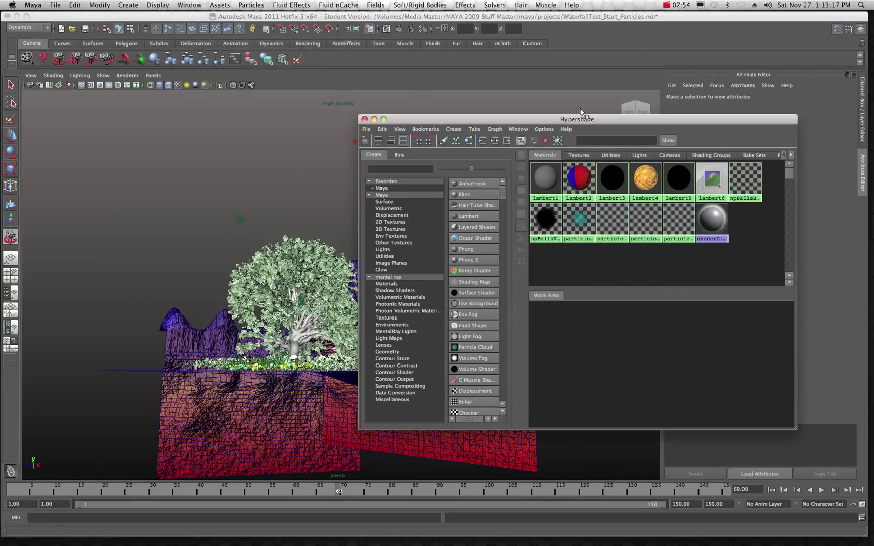
{"action": "left_click_drag", "start_coordinate": [617, 121], "coordinate": [471, 123]}
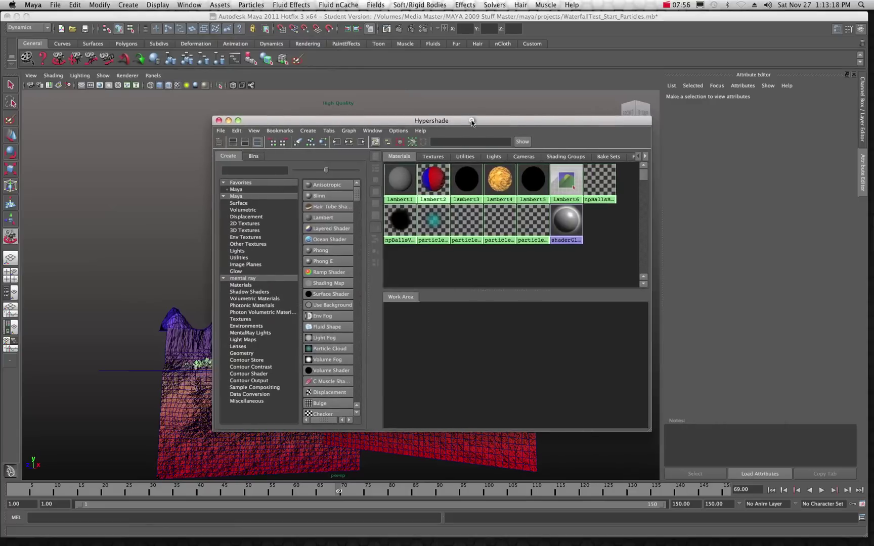
{"action": "left_click", "coordinate": [438, 185]}
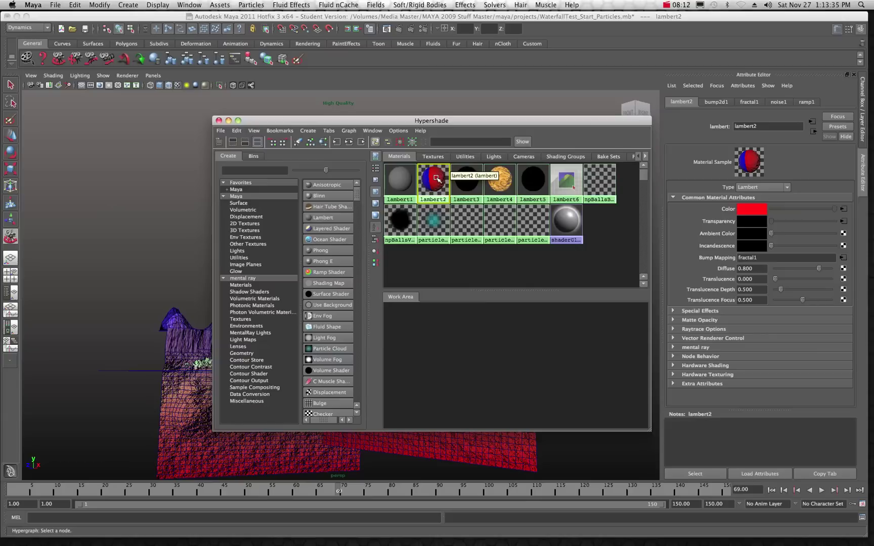
{"action": "left_click", "coordinate": [218, 120]}
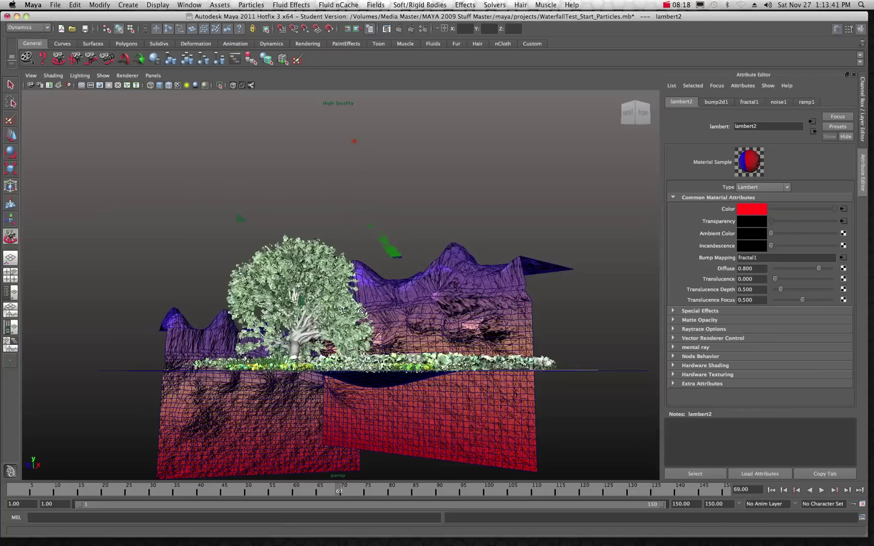
Step: Select the spot light above the scene and play its animation from frame 69, stopping at frame 118
{"action": "left_click_drag", "start_coordinate": [348, 280], "coordinate": [346, 290], "text": "alt"}
{"action": "scroll", "coordinate": [346, 291], "scroll_direction": "down", "scroll_amount": 3}
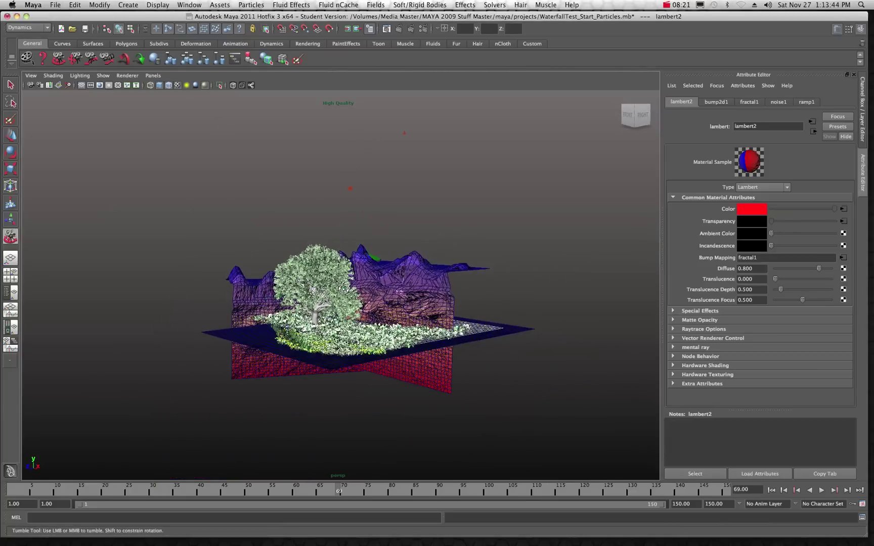
{"action": "left_click", "coordinate": [10, 85]}
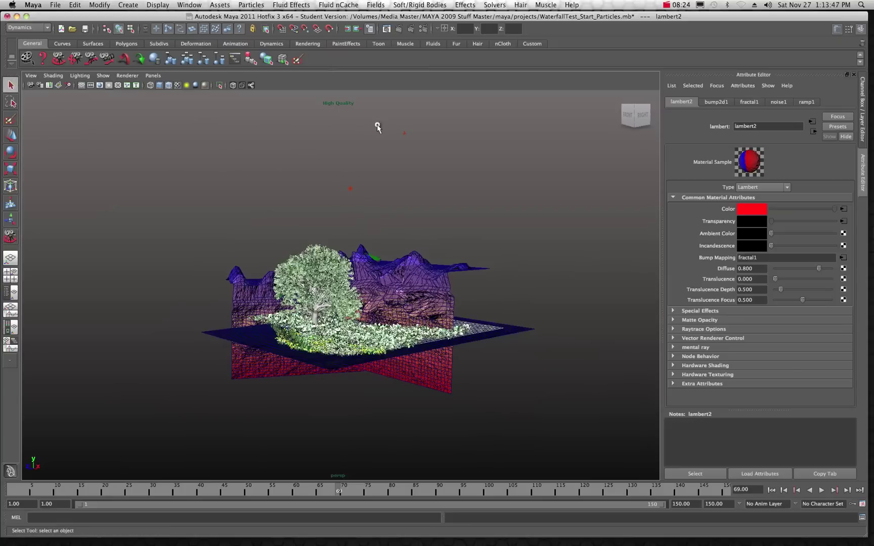
{"action": "left_click_drag", "start_coordinate": [376, 125], "coordinate": [412, 144]}
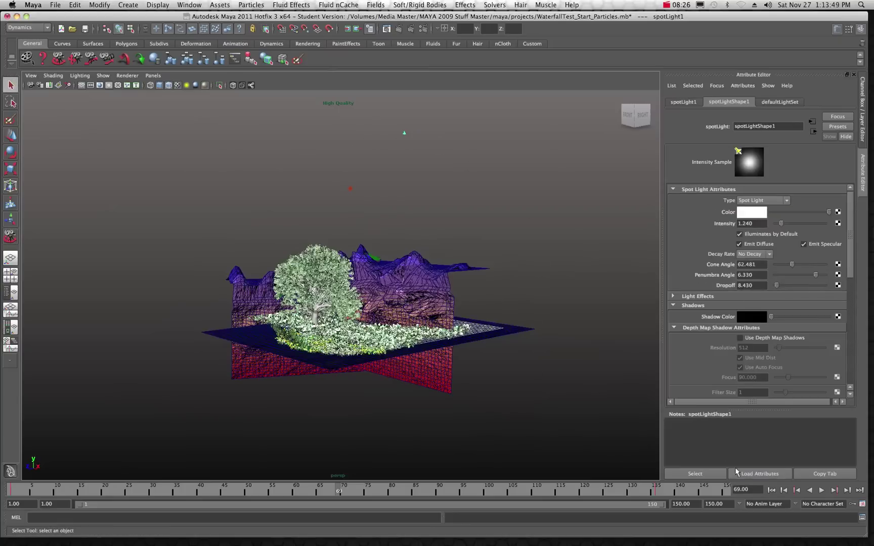
{"action": "left_click", "coordinate": [821, 490]}
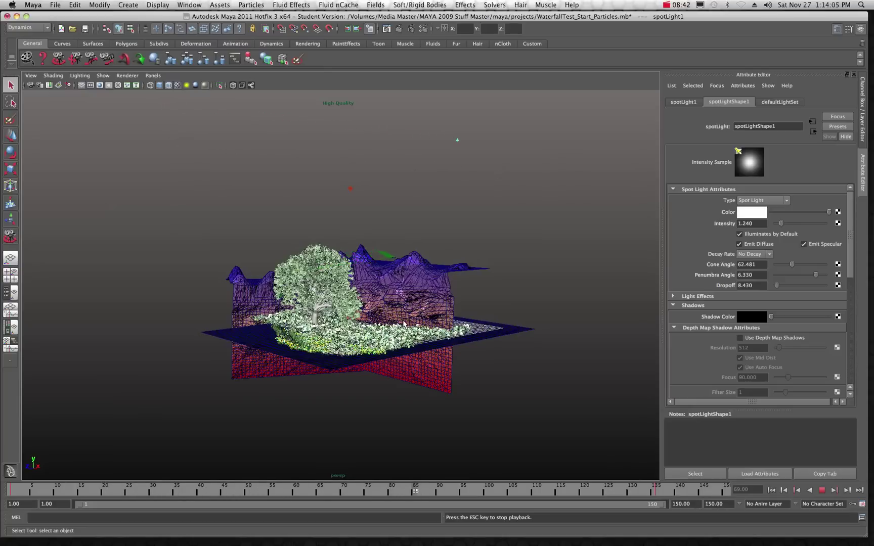
{"action": "left_click", "coordinate": [822, 490]}
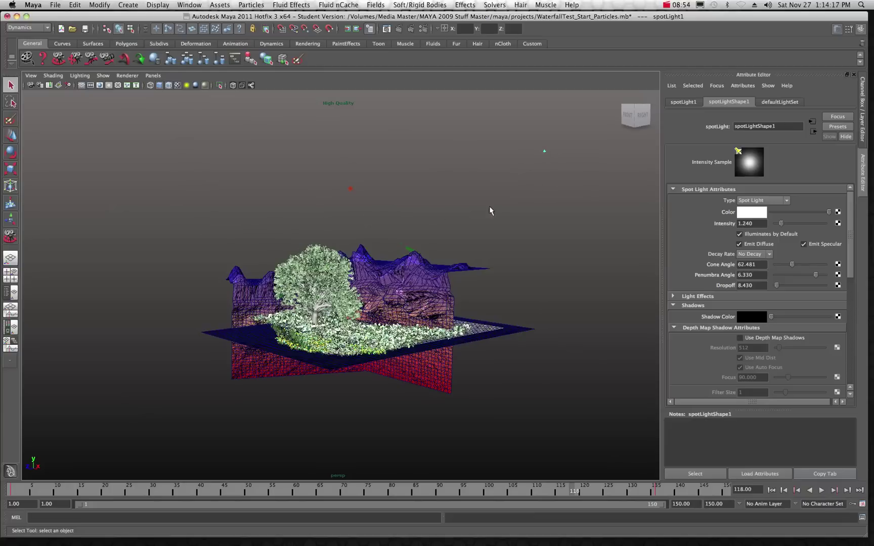
Step: Examine the vegetation, the oak tree's oakWhiteLeafy1 brush attributes and the point light's attributes
{"action": "scroll", "coordinate": [309, 283], "scroll_direction": "up", "scroll_amount": 6}
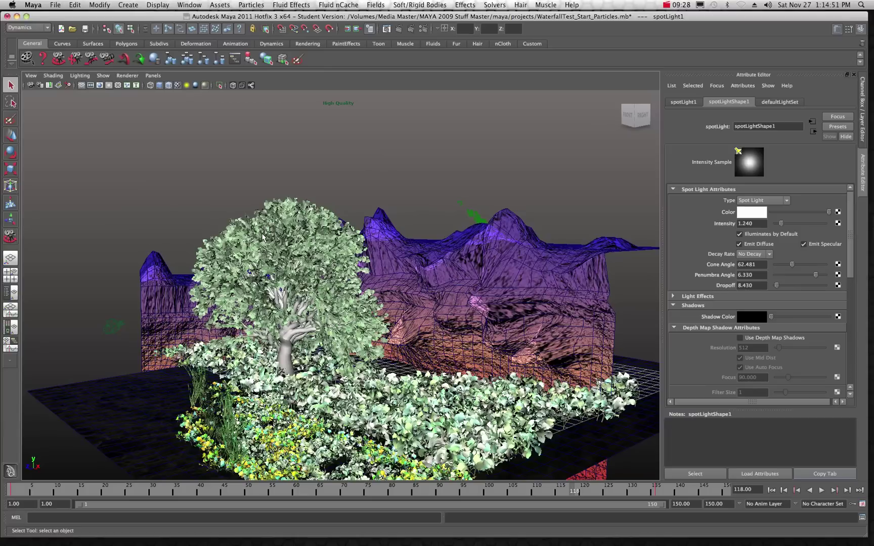
{"action": "scroll", "coordinate": [262, 235], "scroll_direction": "down", "scroll_amount": 5}
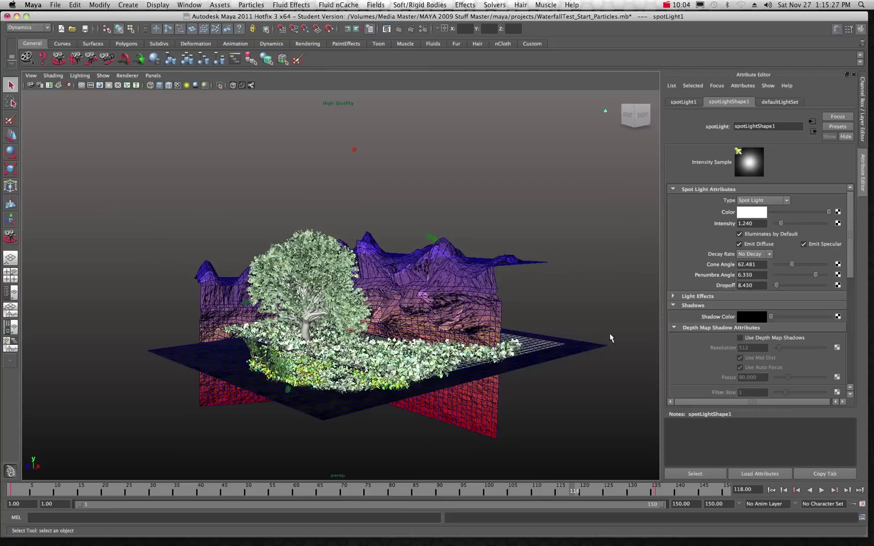
{"action": "left_click", "coordinate": [292, 248]}
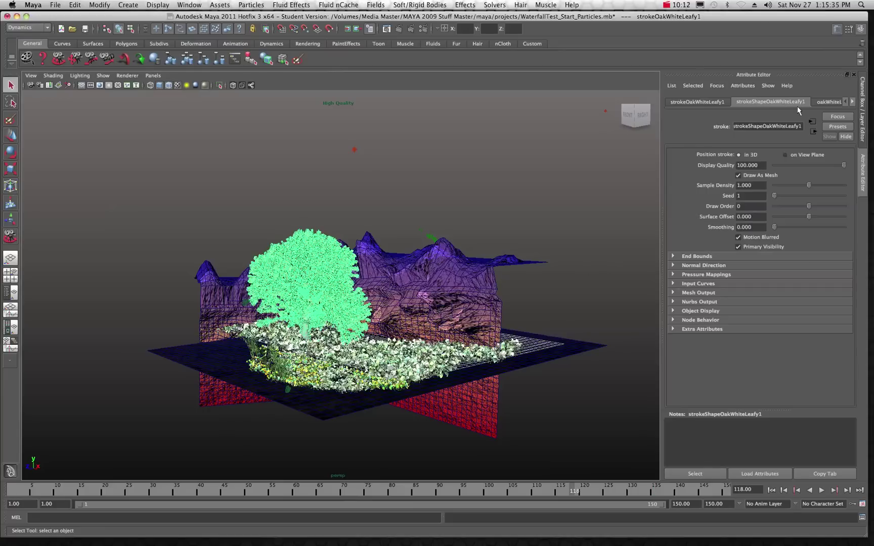
{"action": "left_click", "coordinate": [822, 104]}
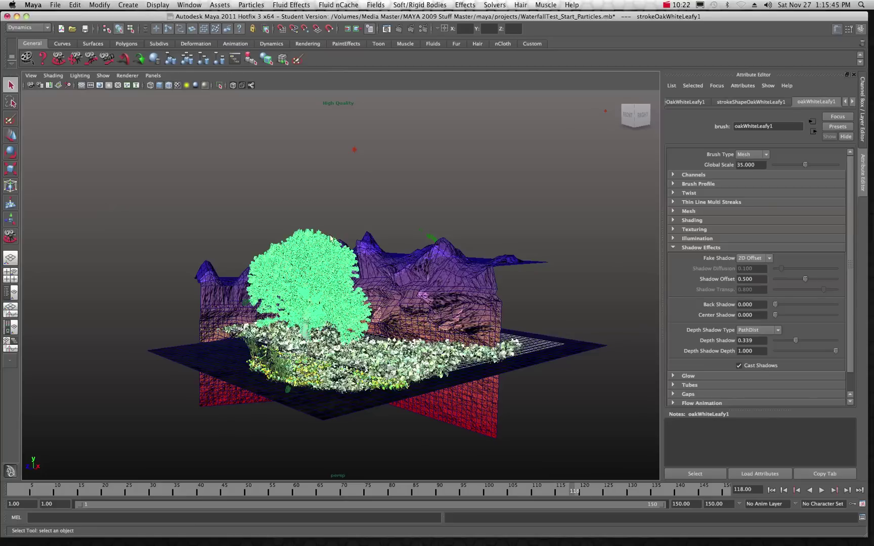
{"action": "left_click", "coordinate": [354, 151]}
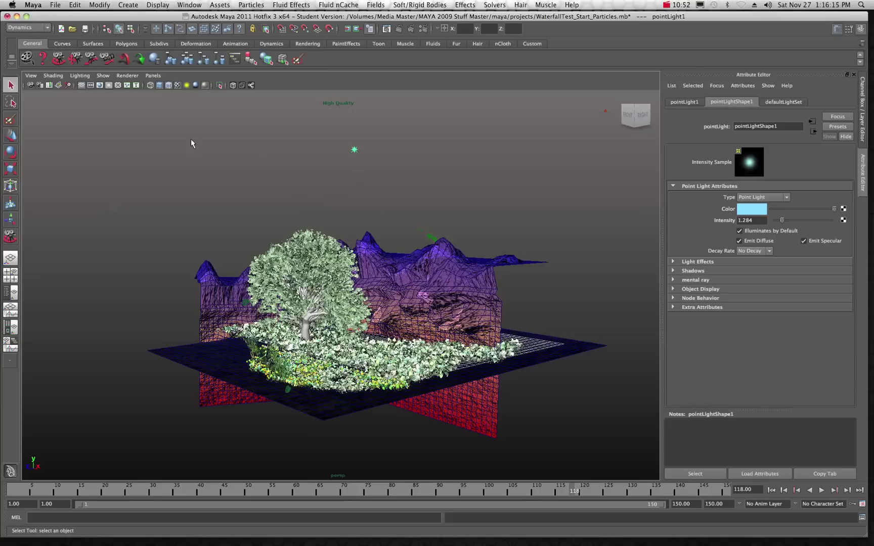
Step: Look through camera1 and play the animation, stopping at frame 39
{"action": "left_click", "coordinate": [153, 75]}
{"action": "mouse_move", "coordinate": [168, 87]}
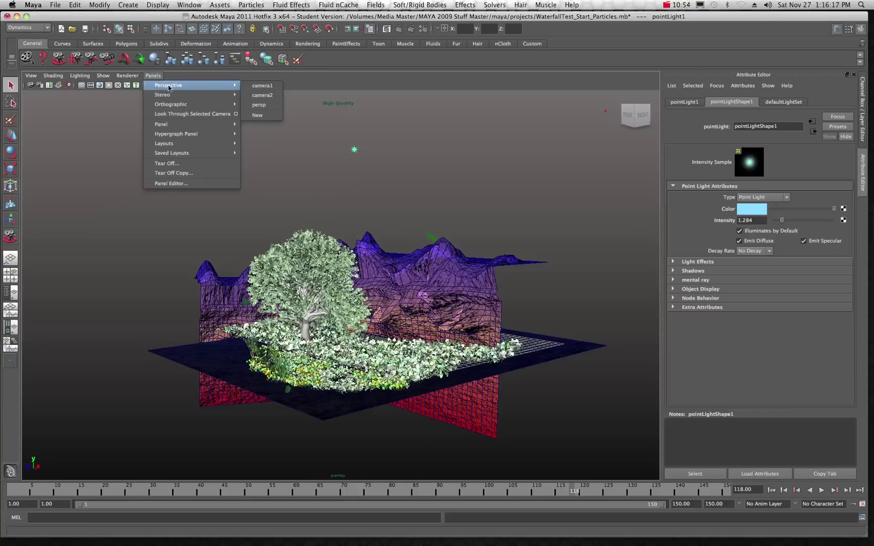
{"action": "left_click", "coordinate": [262, 86]}
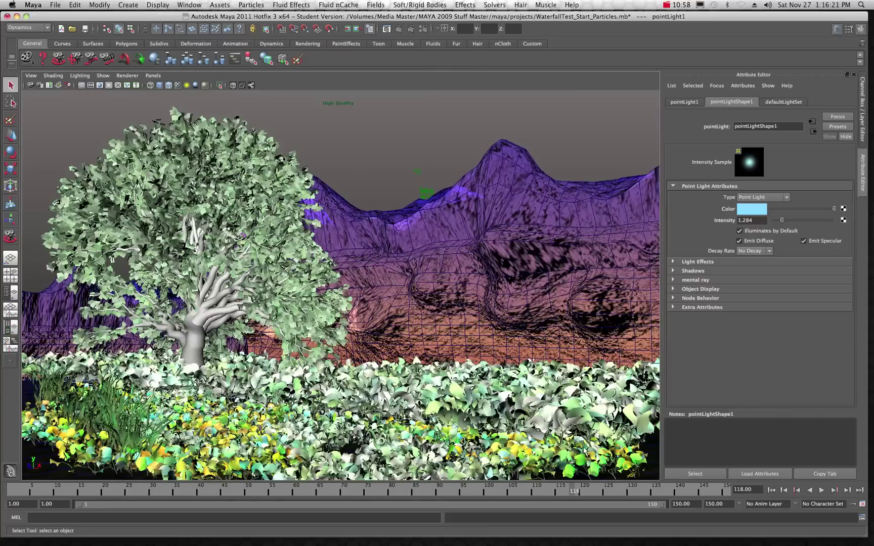
{"action": "left_click", "coordinate": [821, 489]}
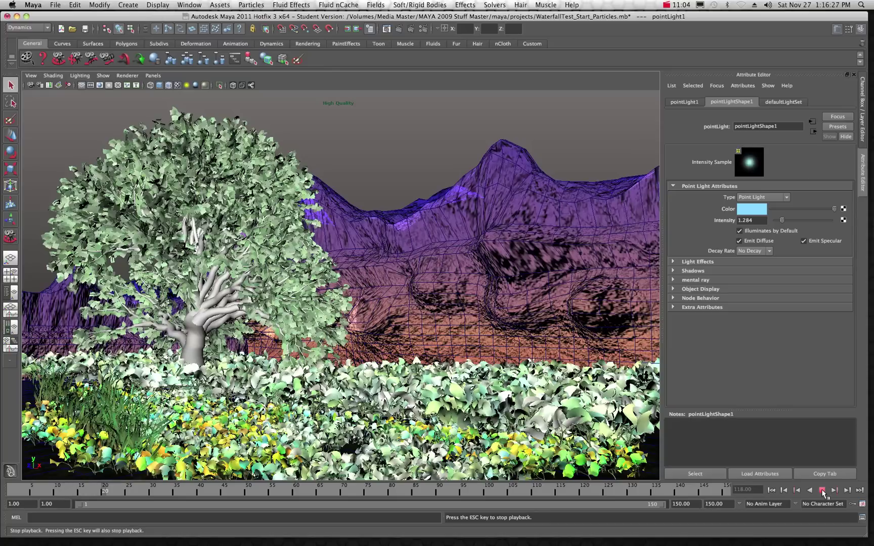
{"action": "left_click", "coordinate": [821, 490]}
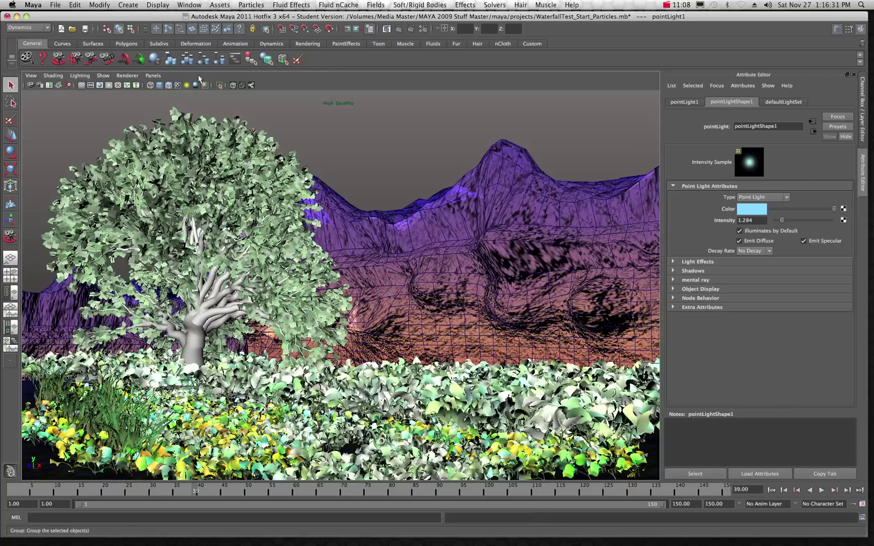
Step: Light the viewport with all scene lights and play the shot from frame 1, stopping at frame 66
{"action": "left_click", "coordinate": [186, 85]}
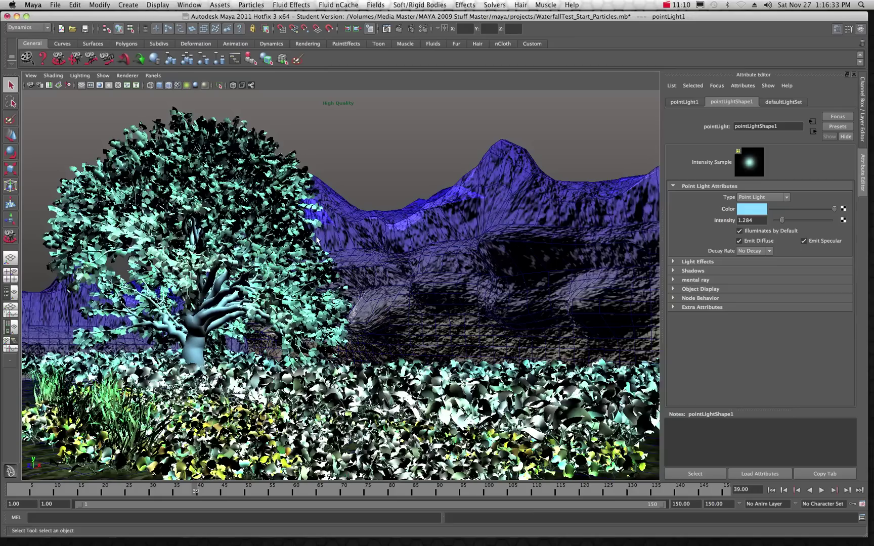
{"action": "left_click_drag", "start_coordinate": [145, 486], "coordinate": [12, 488]}
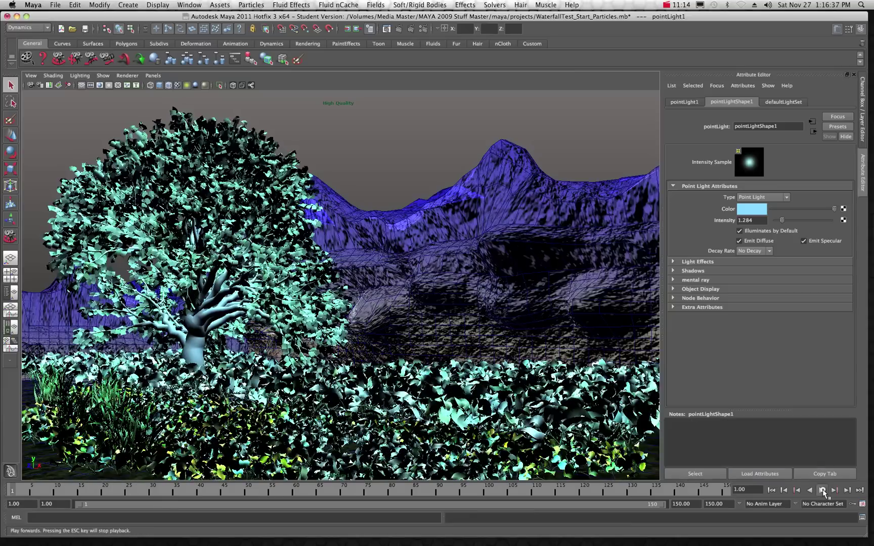
{"action": "left_click", "coordinate": [822, 489]}
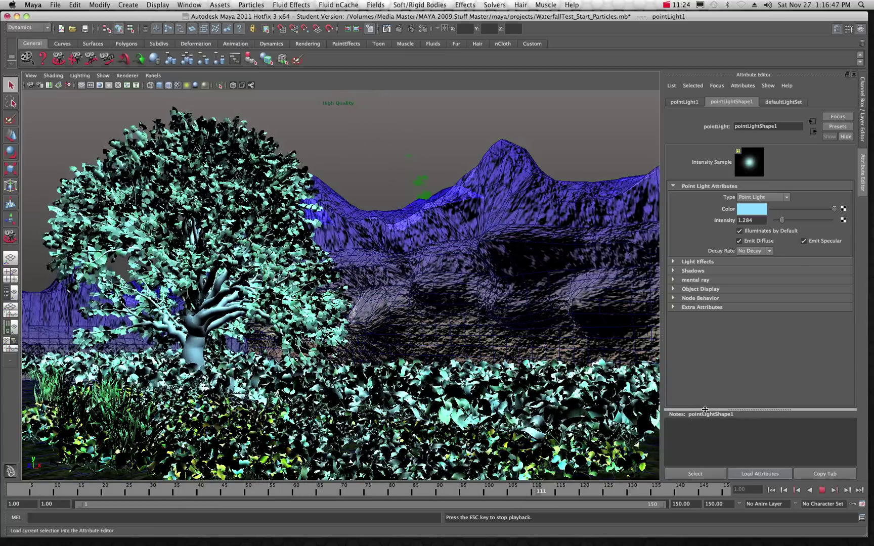
{"action": "left_click", "coordinate": [822, 490]}
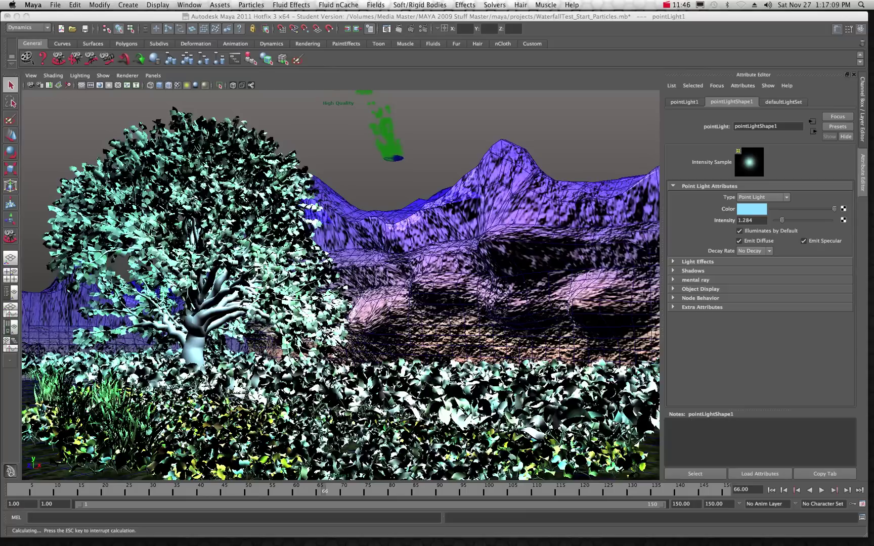
Step: Render frame 66 from camera1 with Maya Software and reposition the Render View window to examine the fireball image
{"action": "left_click_drag", "start_coordinate": [814, 71], "coordinate": [485, 100]}
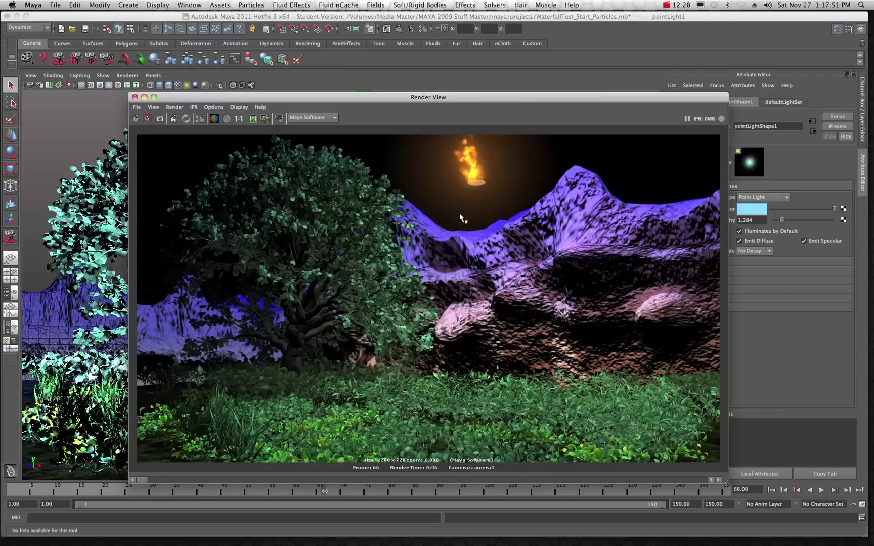
{"action": "left_click_drag", "start_coordinate": [504, 100], "coordinate": [468, 83]}
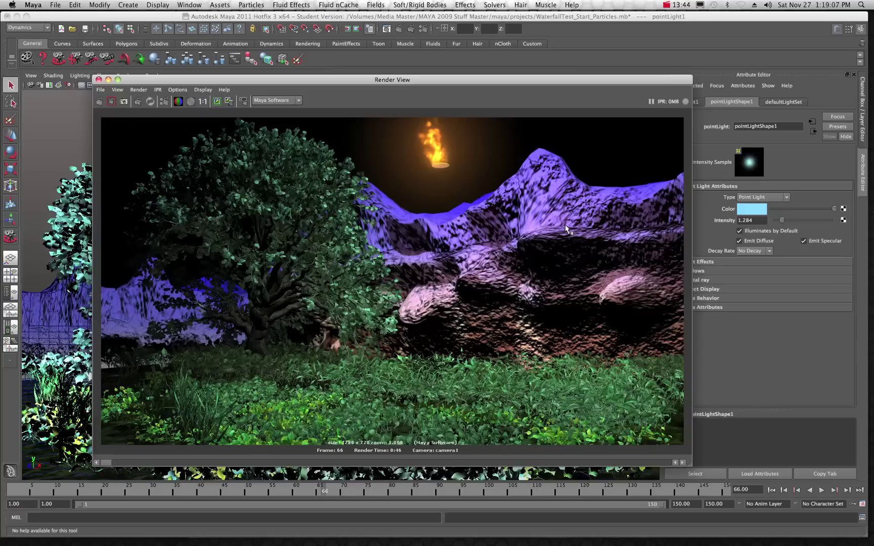
{"action": "left_click", "coordinate": [665, 5]}
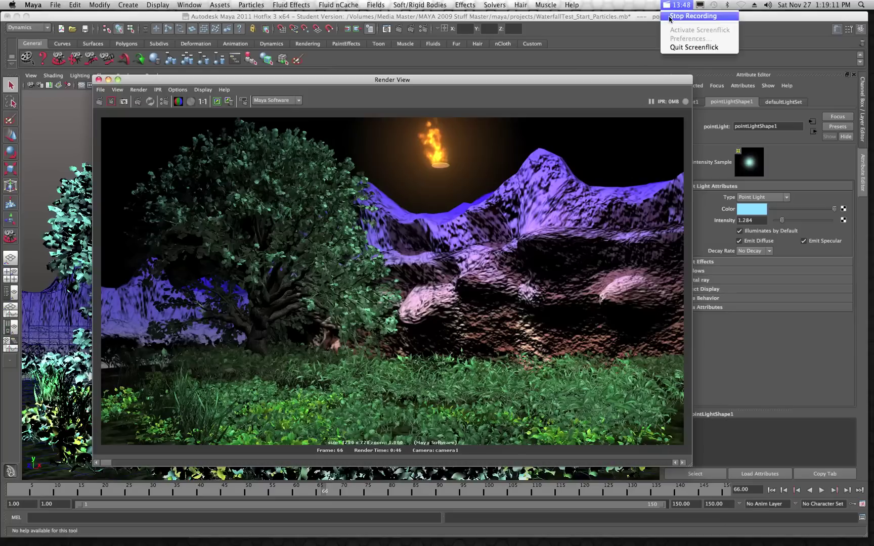